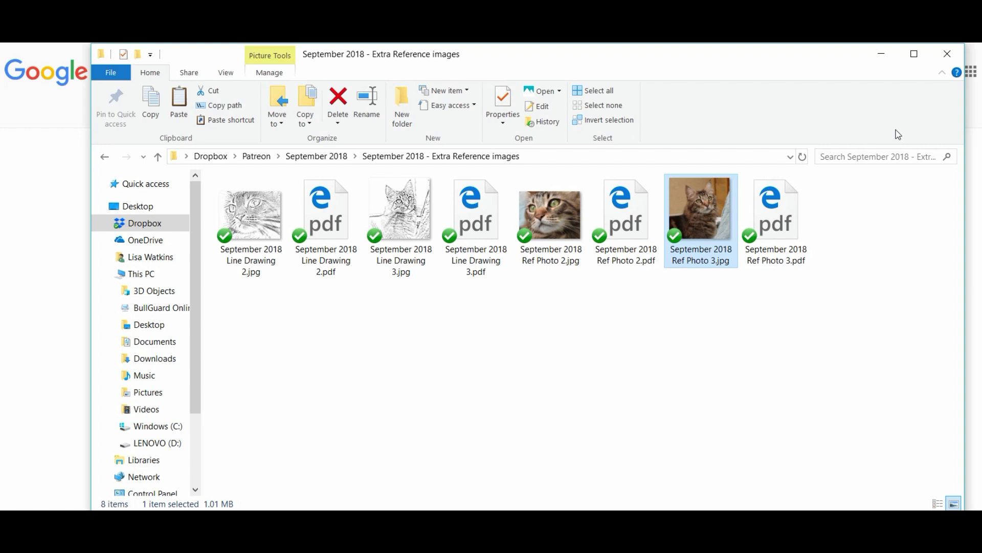
Close the reference images folder window, leaving the Google results for 'gimp' on screen
left_click(954, 52)
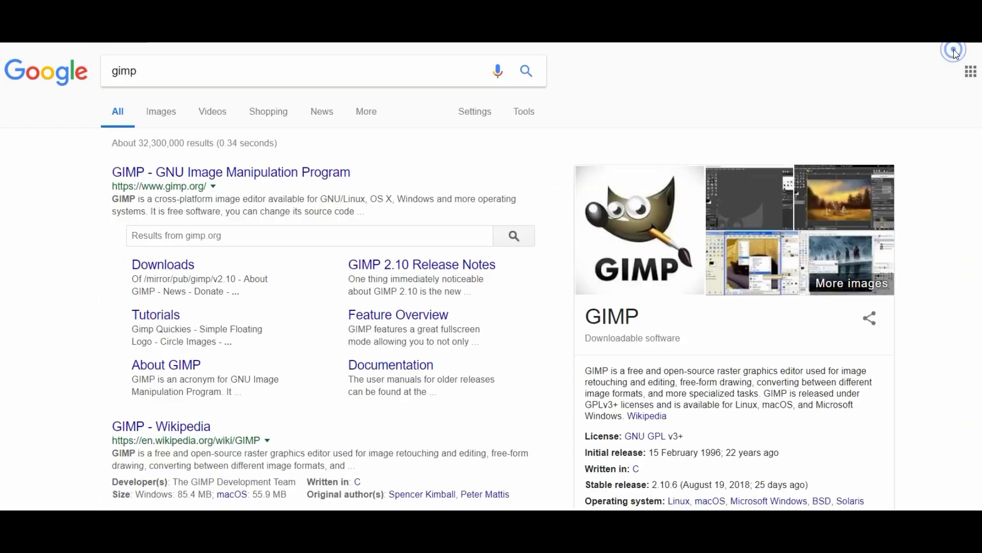
left_click(259, 173)
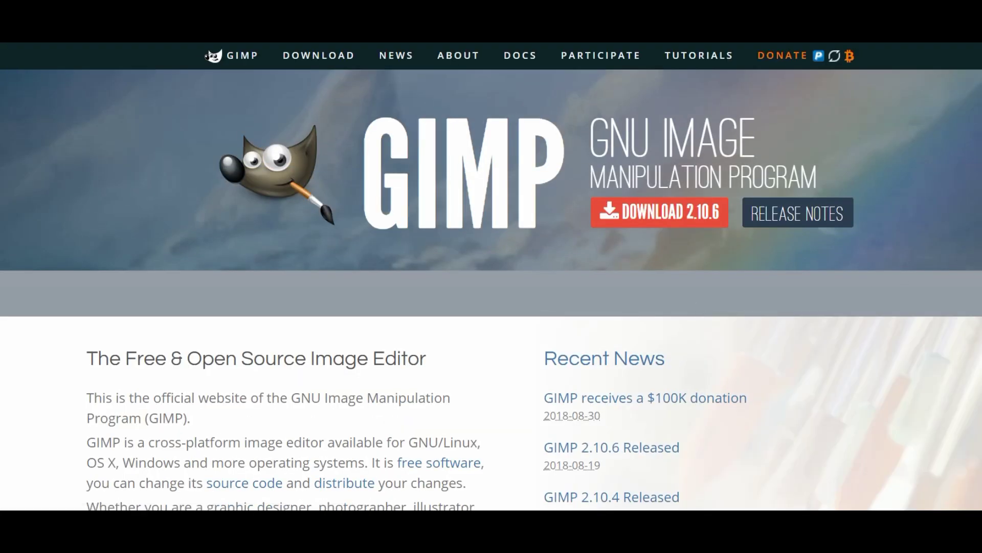
scroll(491, 276, "down", 5)
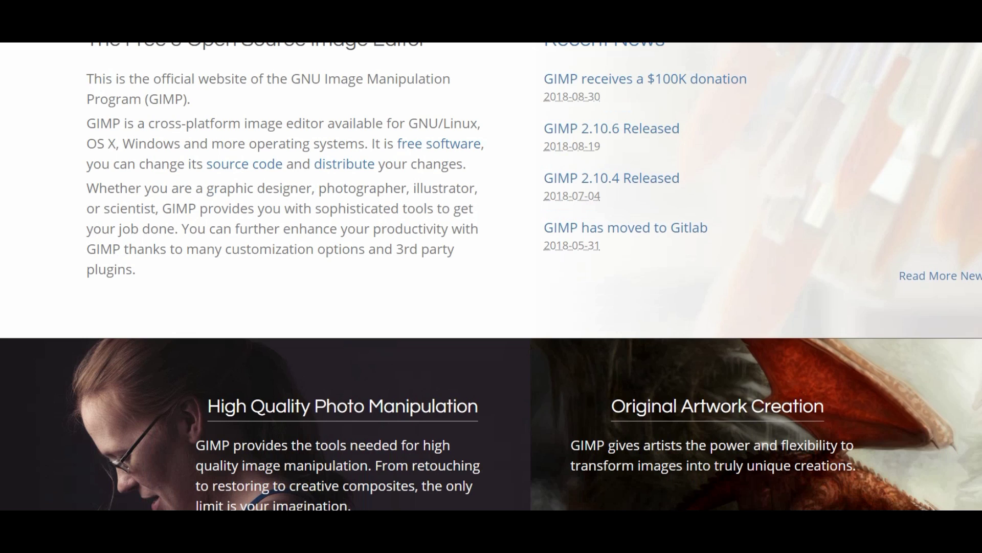
scroll(491, 276, "down", 7)
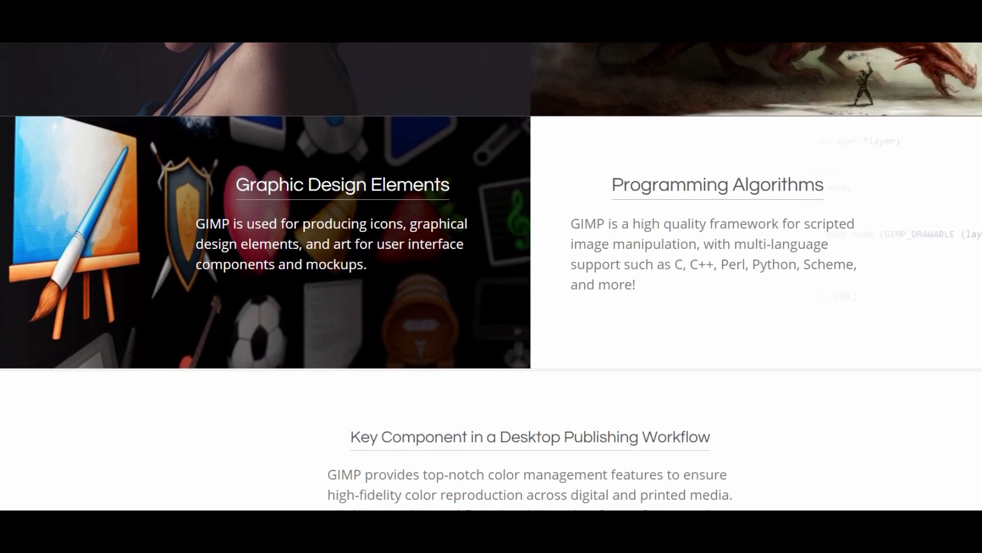
scroll(492, 276, "up", 10)
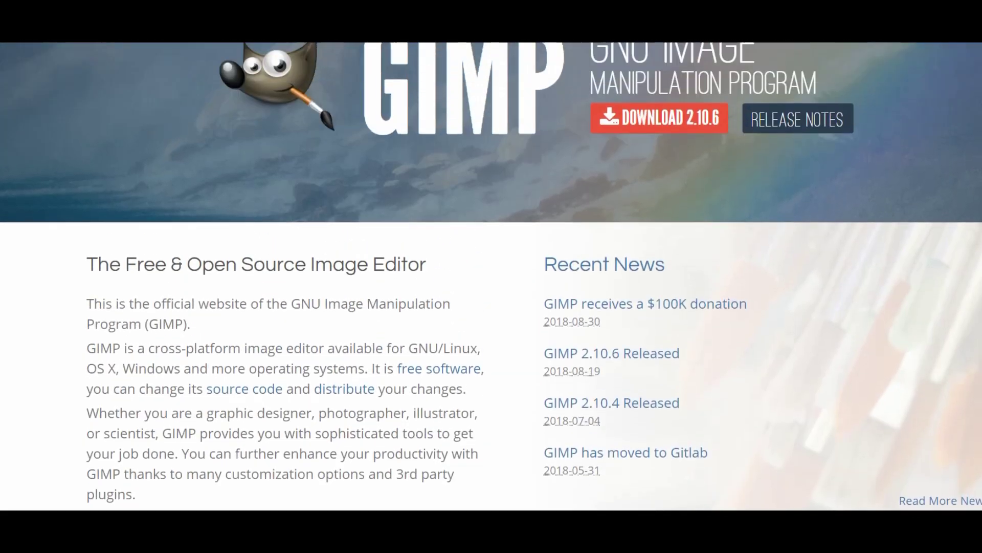
scroll(491, 276, "up", 2)
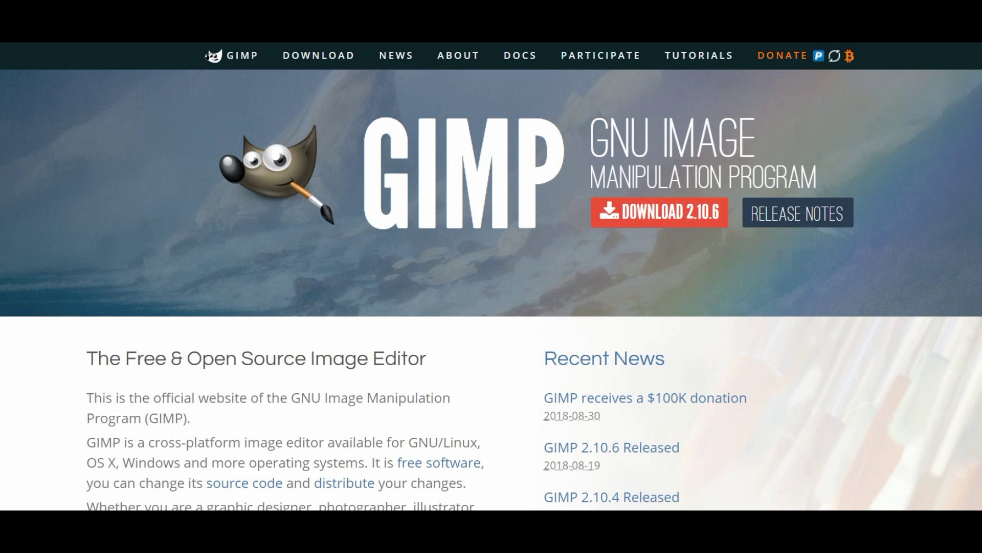
Search Windows for 'gimp' and launch the GIMP 2 desktop app
key("super+s")
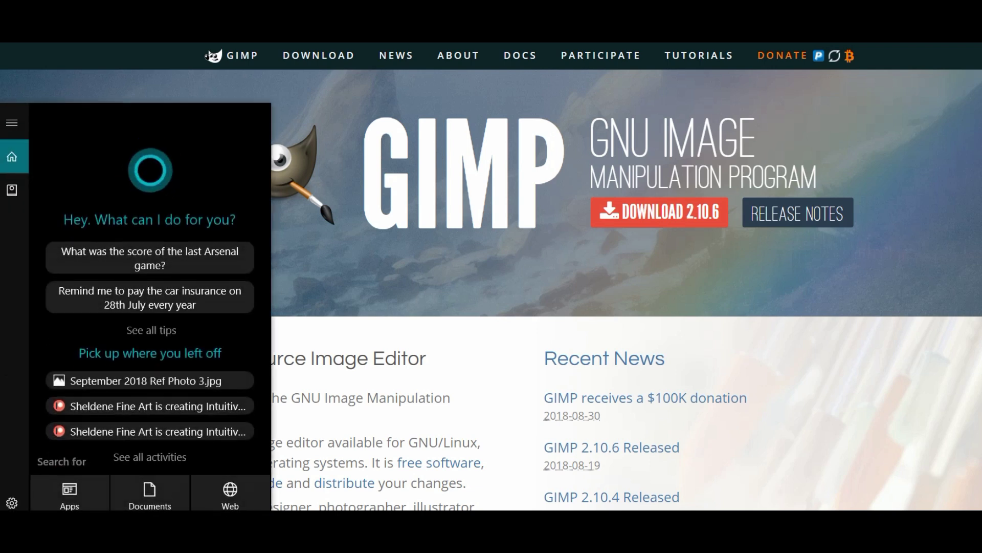
type("gimp")
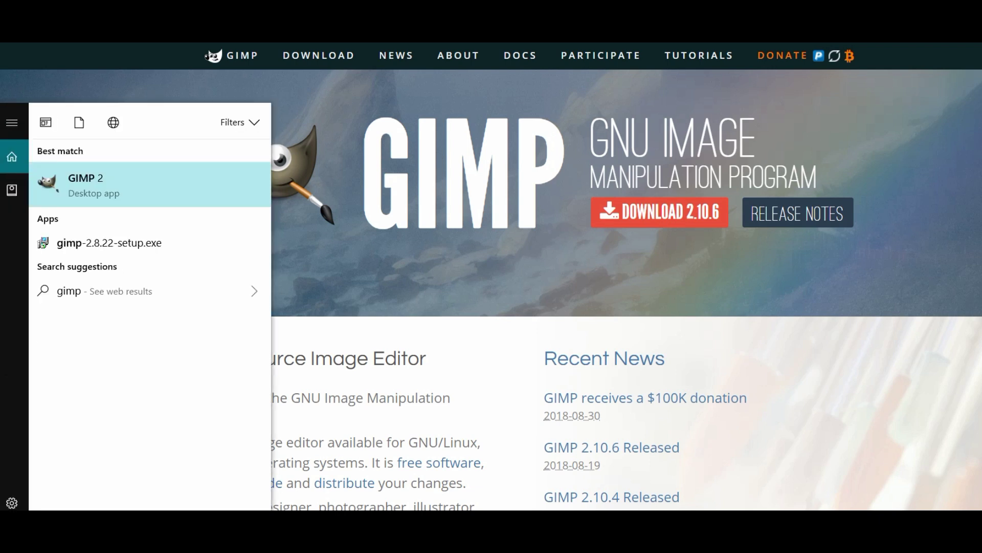
left_click(158, 177)
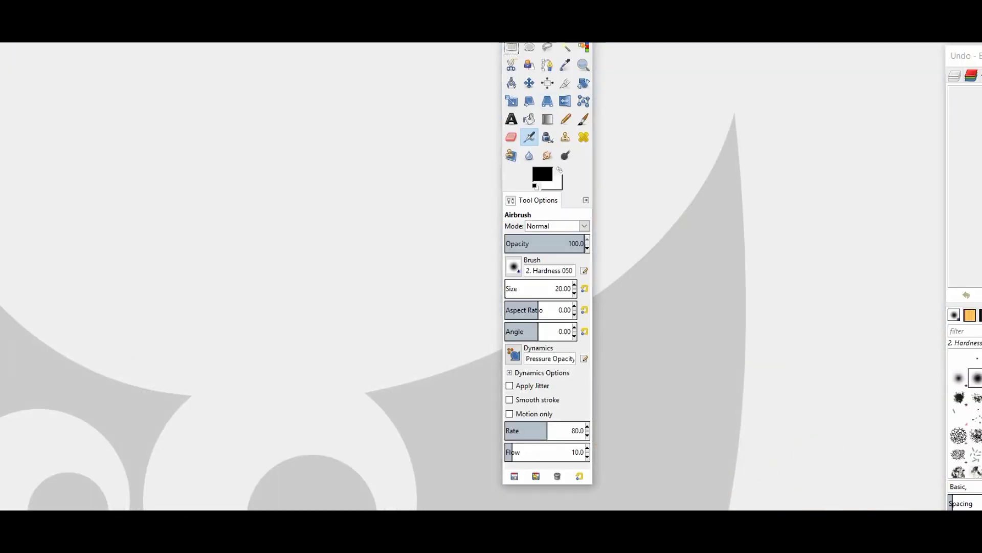
Exit fullscreen with F11 and close the Toolbox and the Undo–Brushes dock
left_click_drag(544, 10, 54, 53)
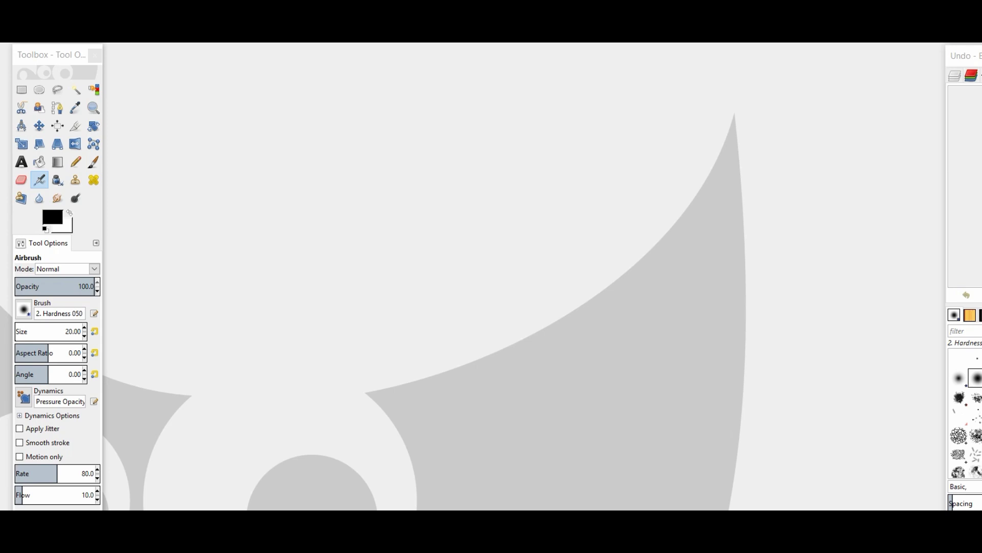
key("F11")
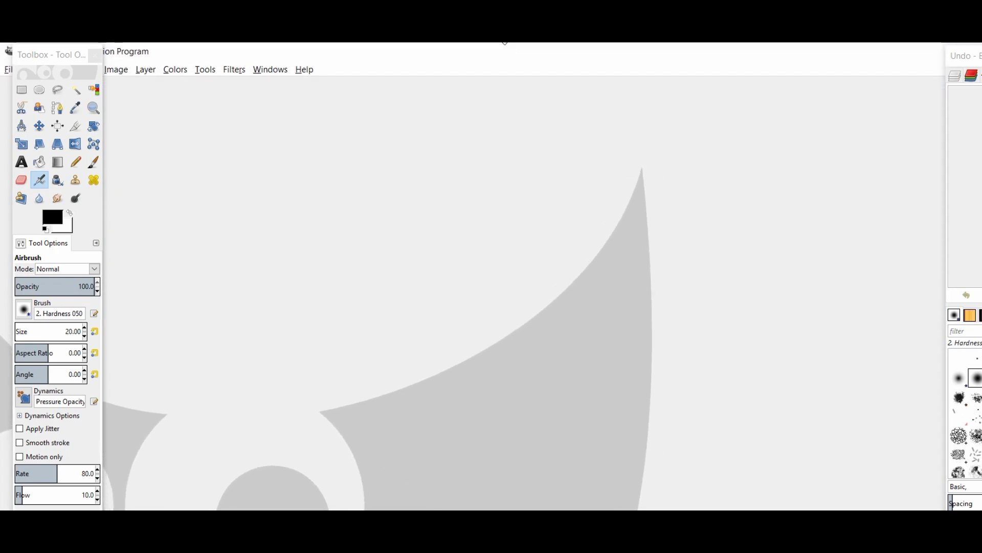
left_click(95, 56)
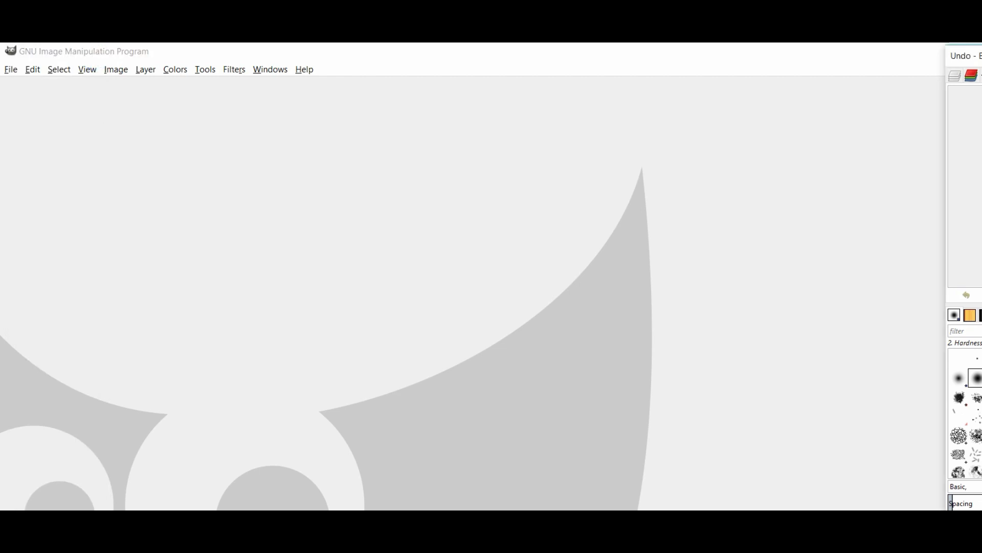
left_click_drag(966, 56, 906, 56)
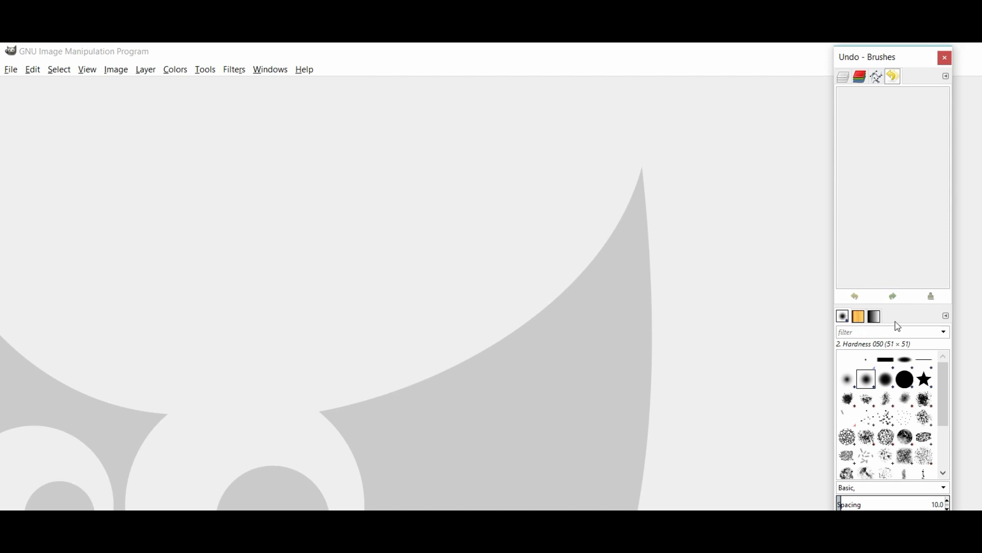
left_click(945, 57)
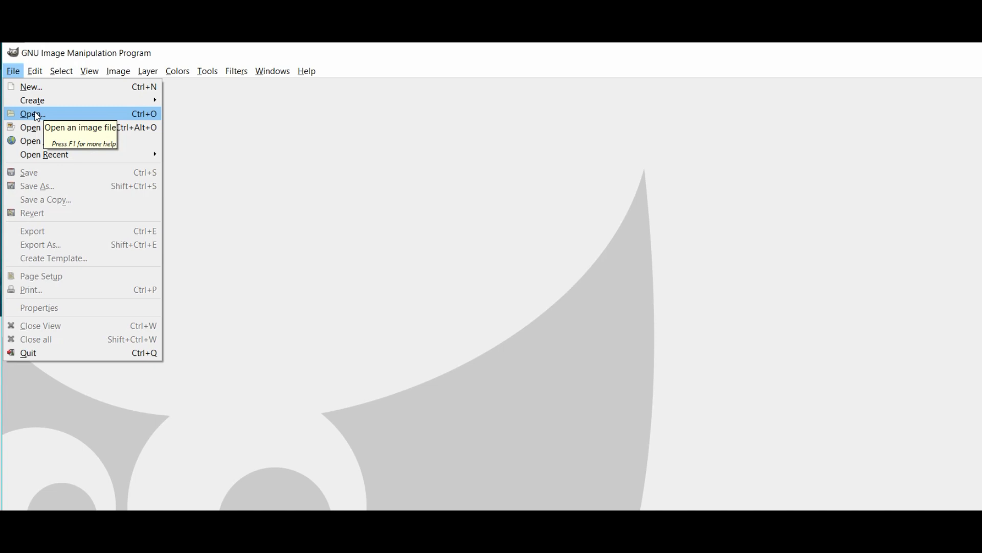
Open September Main Reference Photo.jpg and zoom the view to 1:2 (50%)
left_click(38, 115)
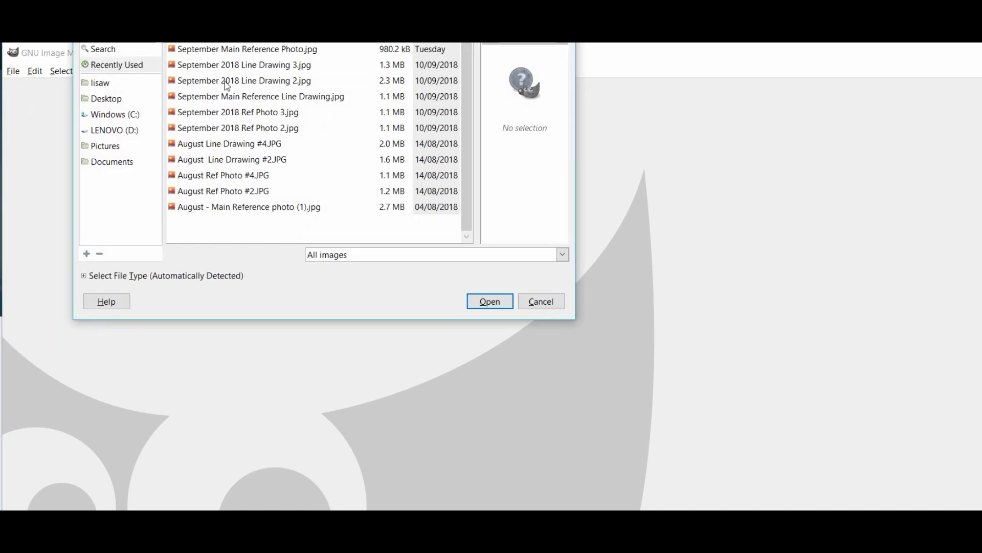
double_click(245, 49)
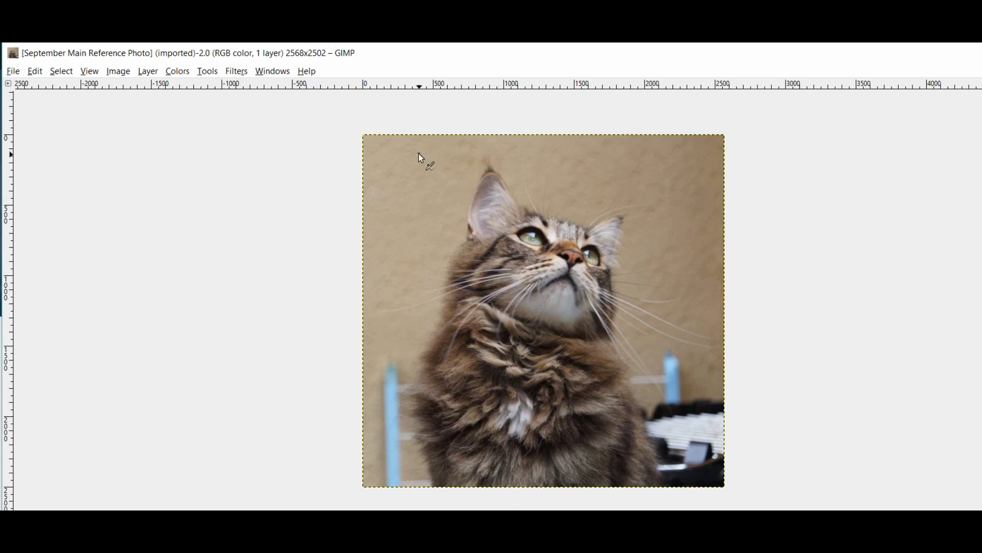
left_click(91, 72)
mouse_move(148, 115)
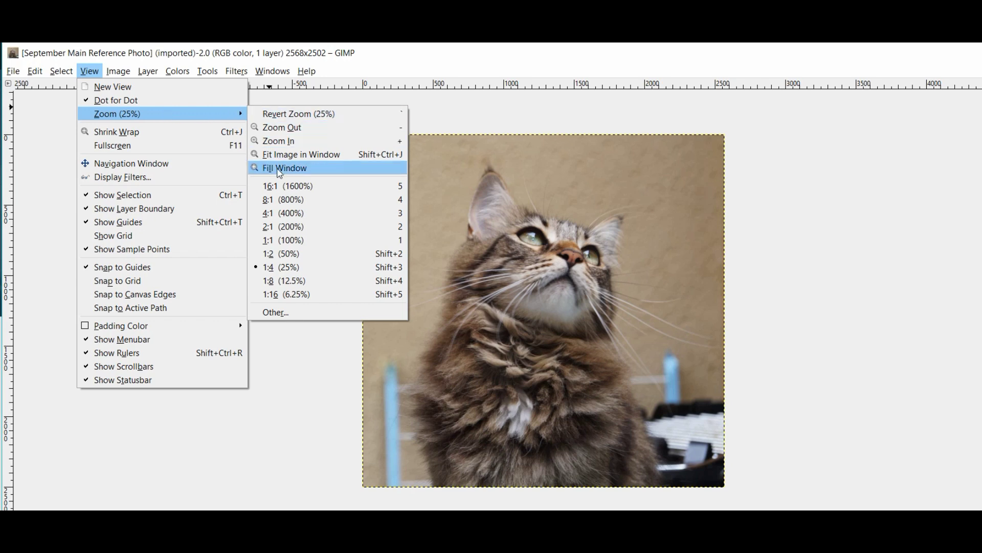
left_click(290, 253)
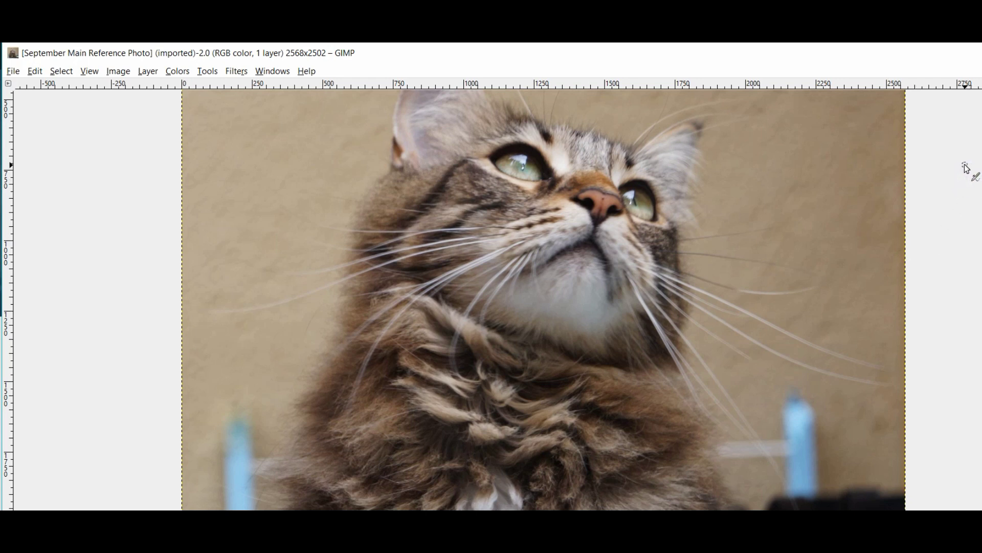
scroll(543, 300, "up", 5)
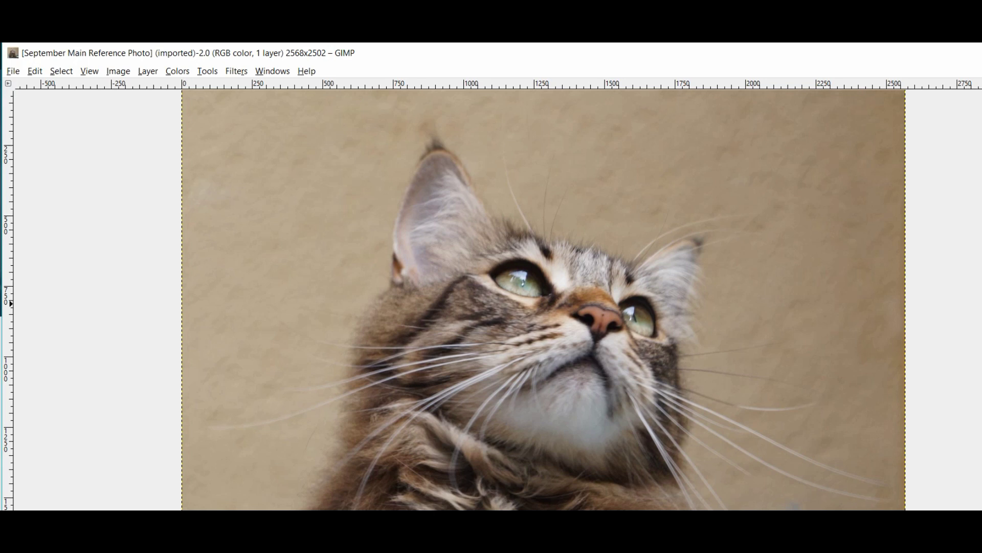
scroll(542, 300, "down", 1)
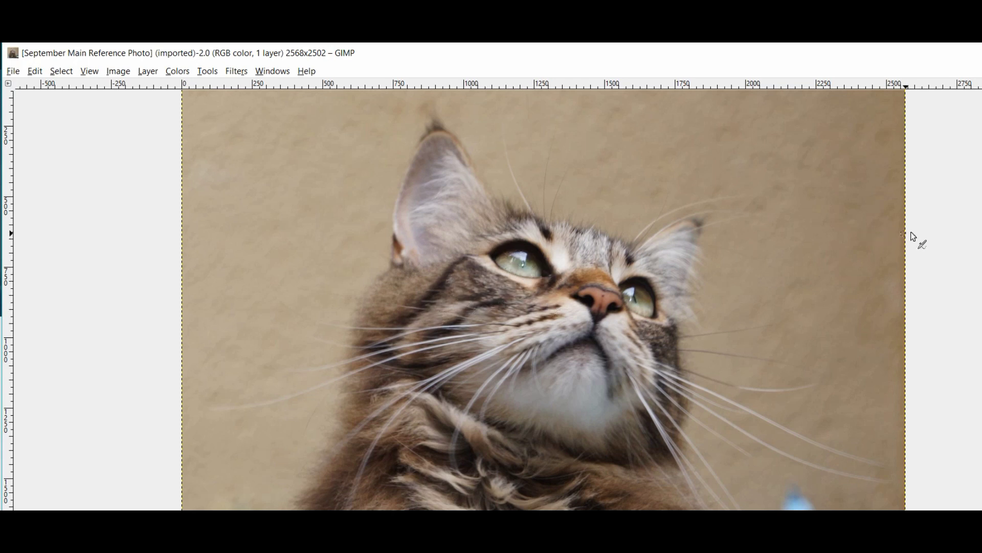
scroll(543, 302, "up", 1)
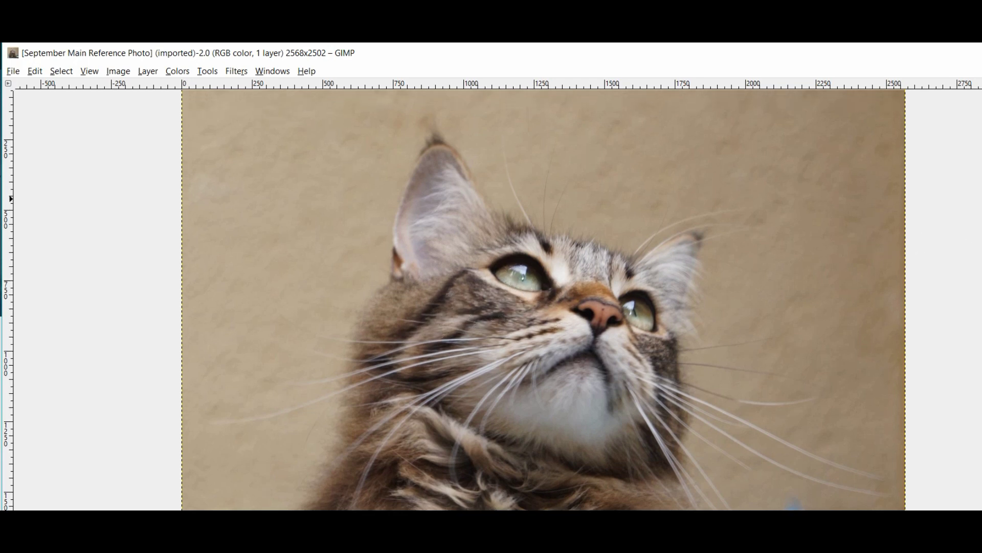
Open the Difference of Gaussians edge-detect dialog, previewing radii 3.0 and 1.0 px
left_click(234, 73)
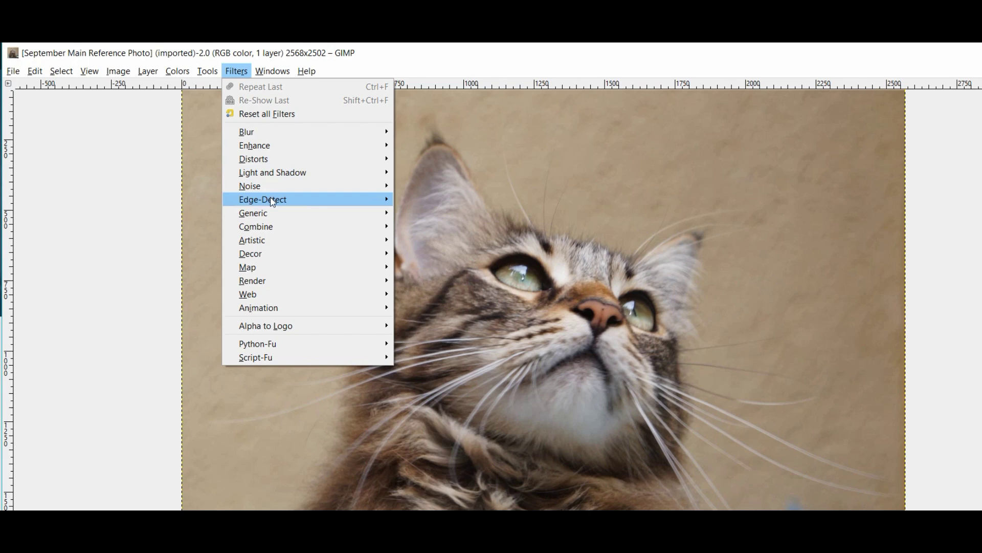
mouse_move(273, 205)
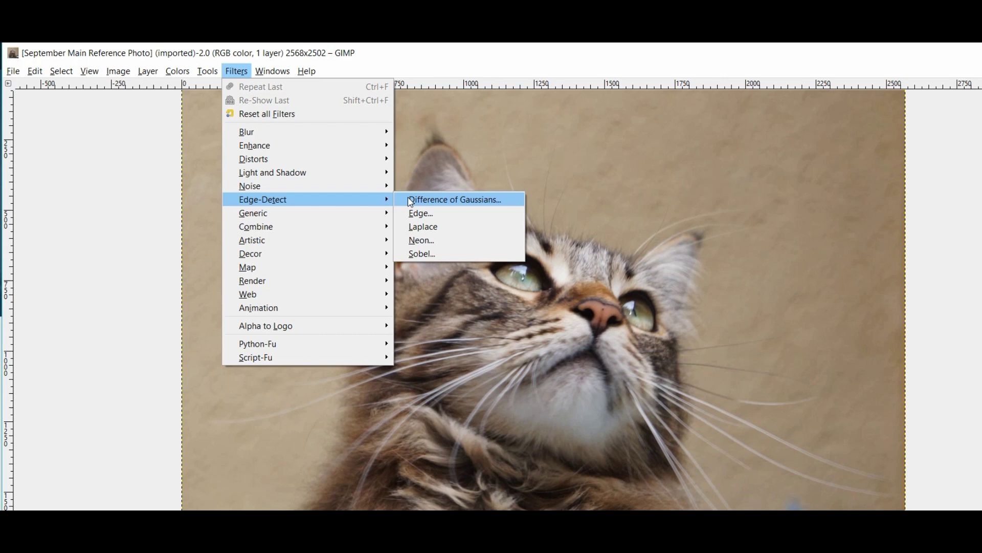
left_click(469, 202)
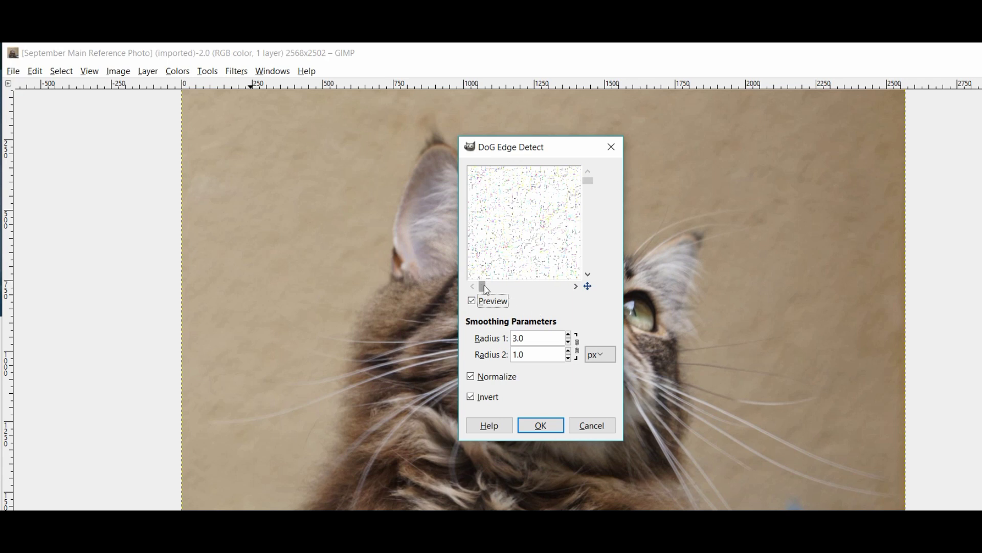
left_click_drag(484, 284, 534, 287)
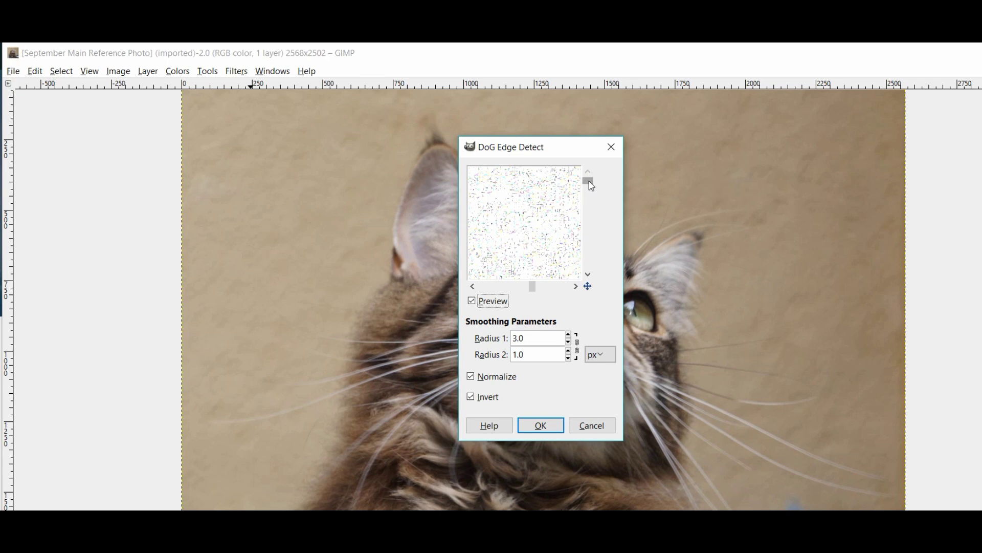
left_click_drag(592, 185, 594, 214)
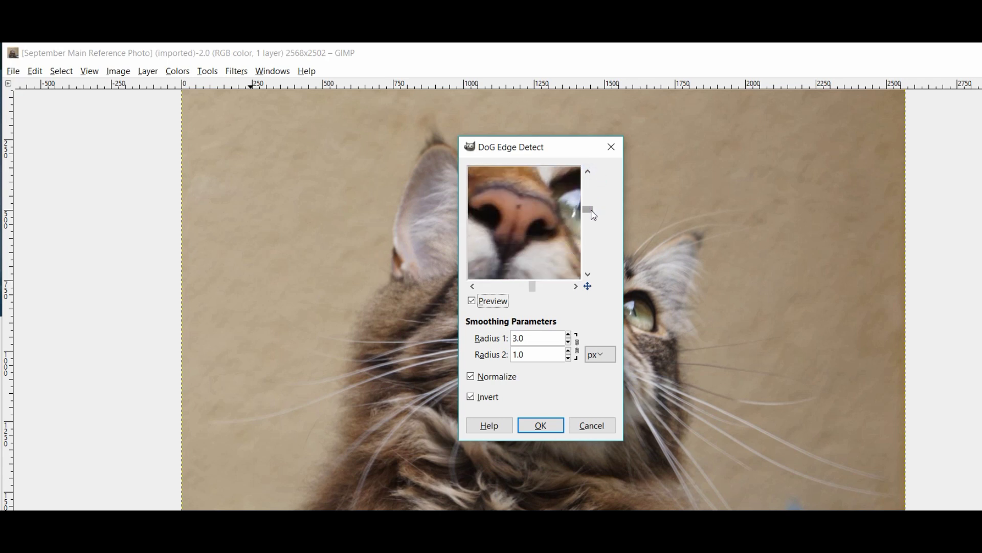
left_click_drag(530, 287, 525, 288)
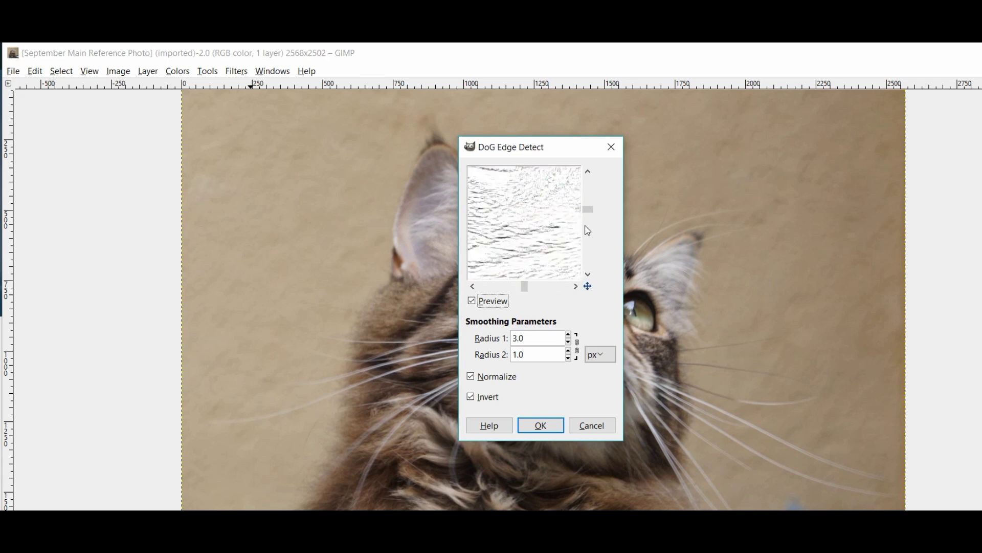
left_click_drag(585, 208, 585, 203)
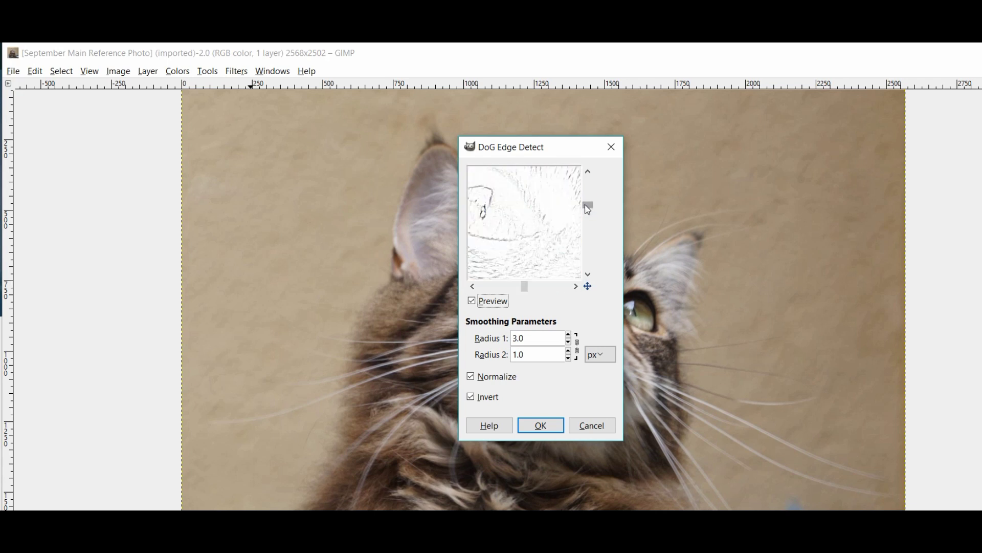
left_click_drag(528, 295, 526, 294)
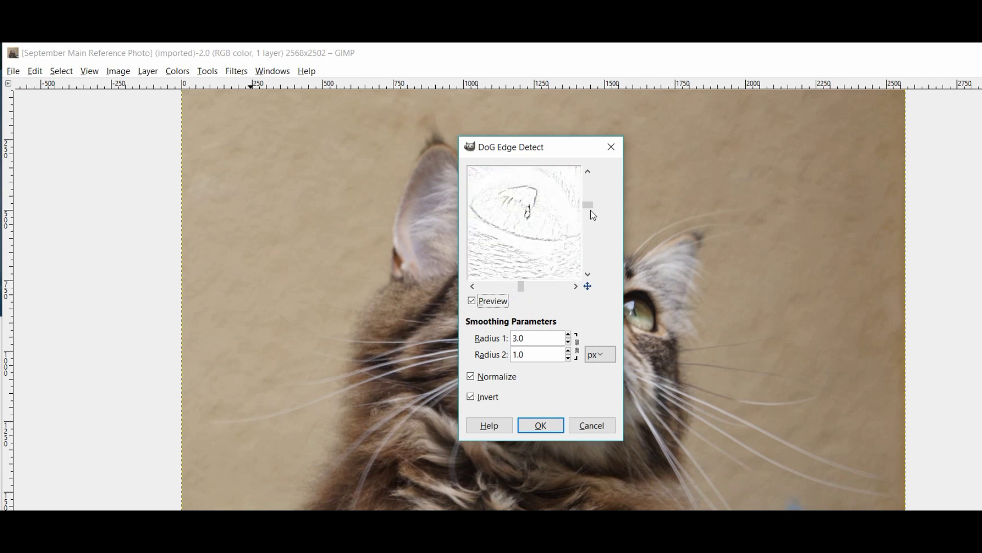
left_click_drag(589, 207, 589, 205)
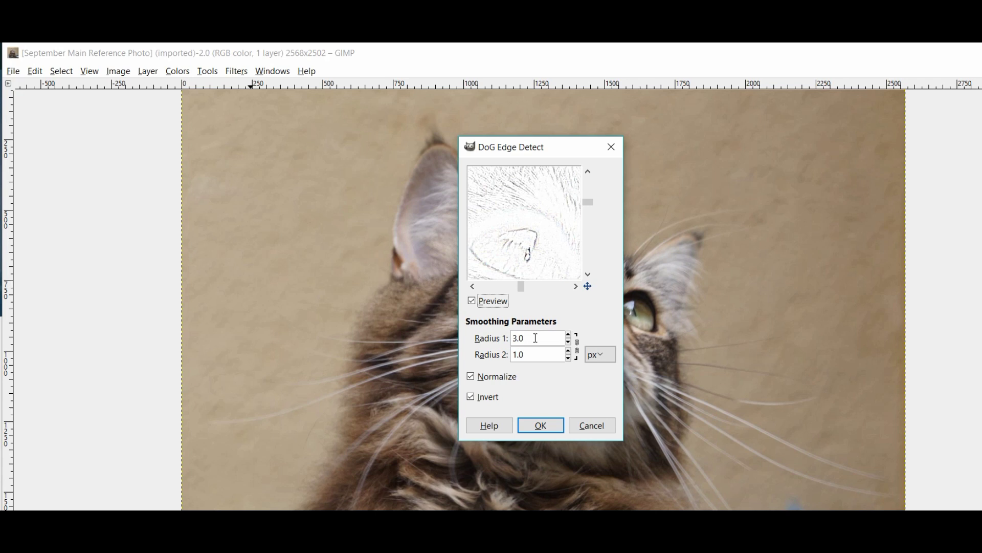
left_click_drag(517, 354, 512, 355)
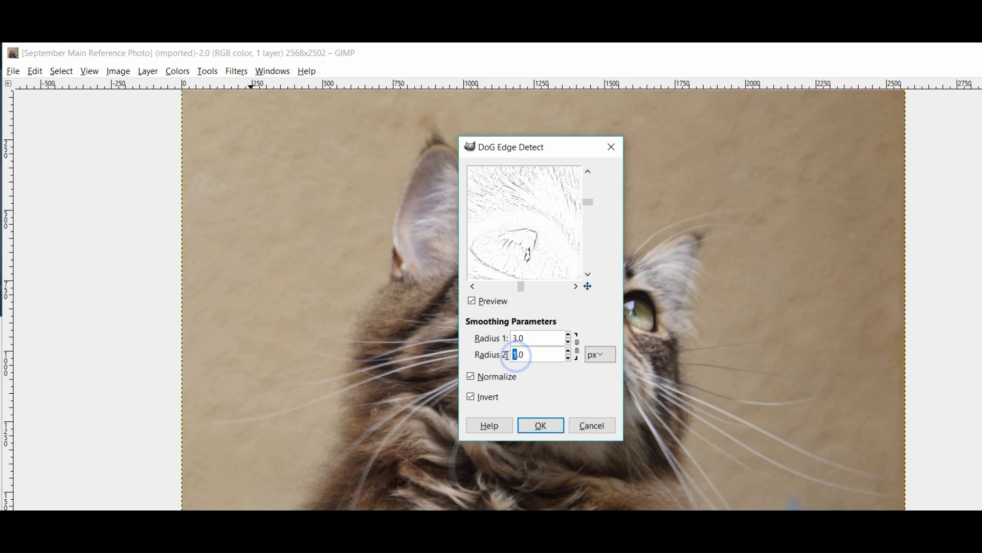
Set Radius 2 to 0 and try Radius 1 values of 75 and 175
type("0")
scroll(572, 336, "up", 13)
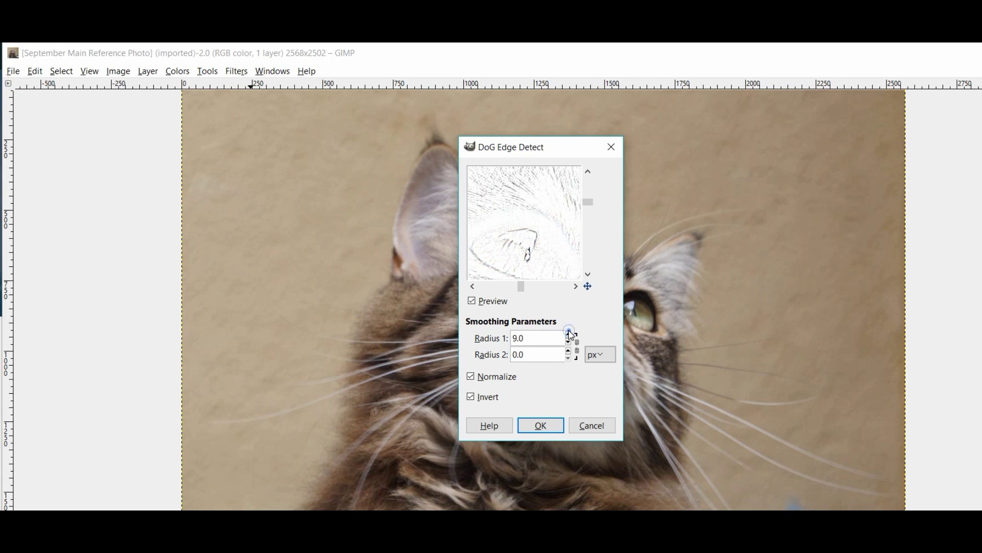
scroll(572, 335, "up", 5)
scroll(572, 335, "up", 2)
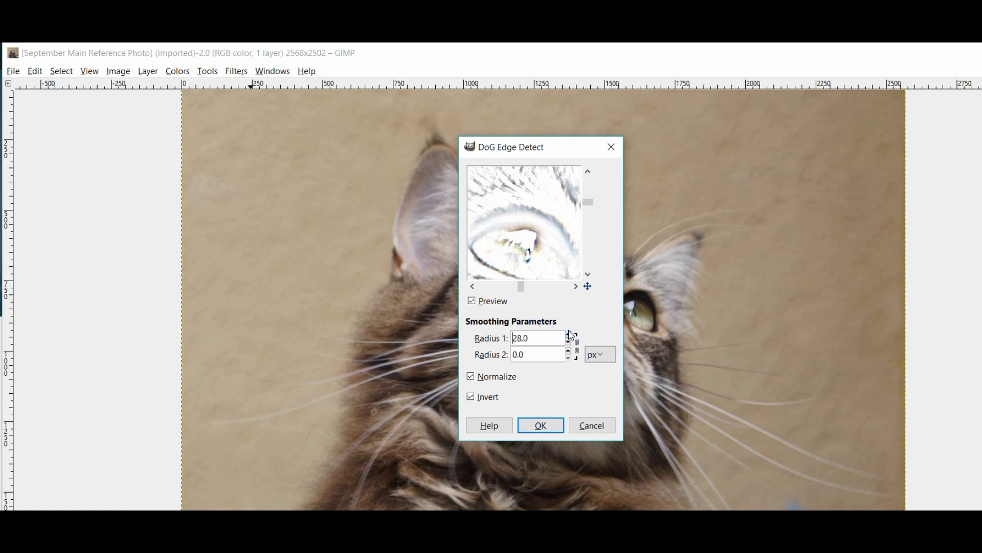
left_click(570, 333)
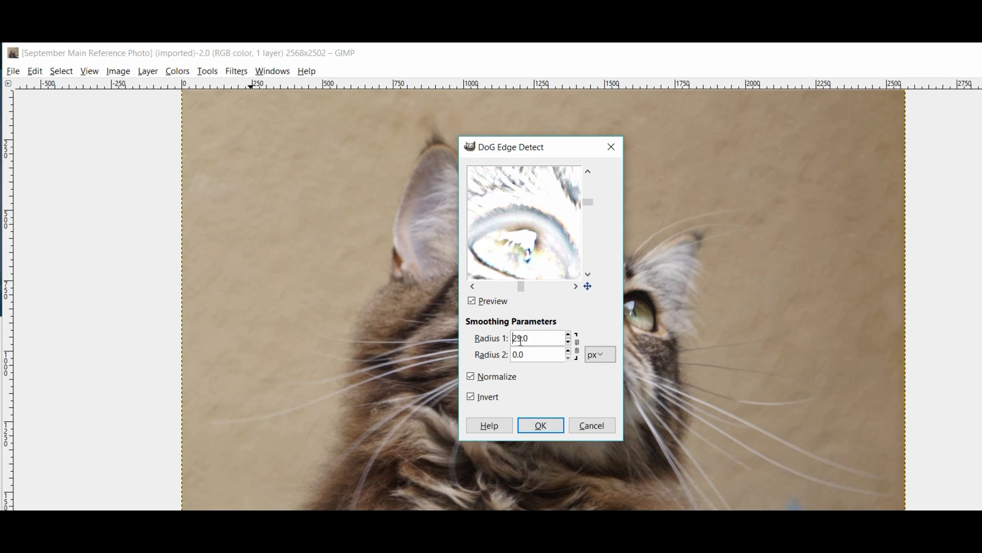
key("Delete")
key("Delete")
type("75")
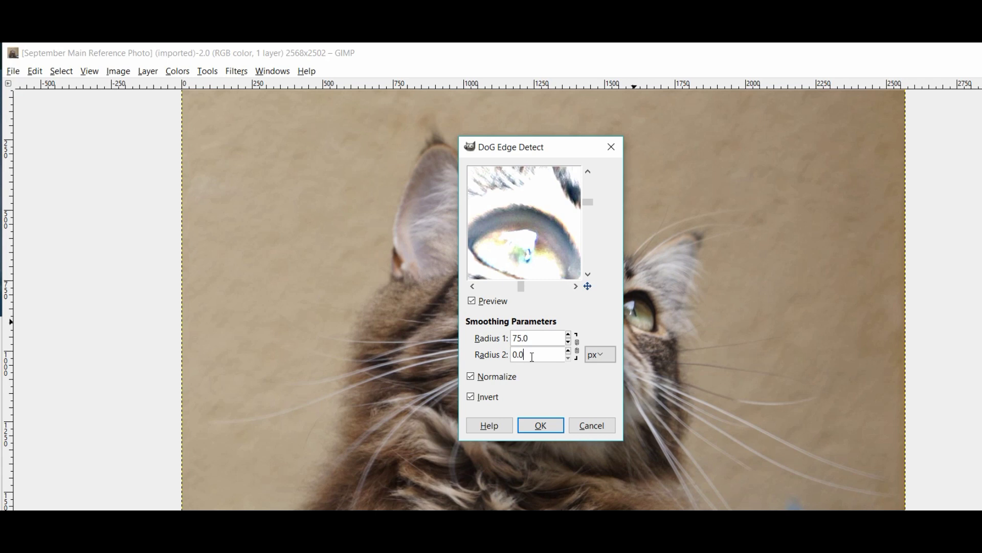
left_click(514, 338)
type("1")
left_click(544, 356)
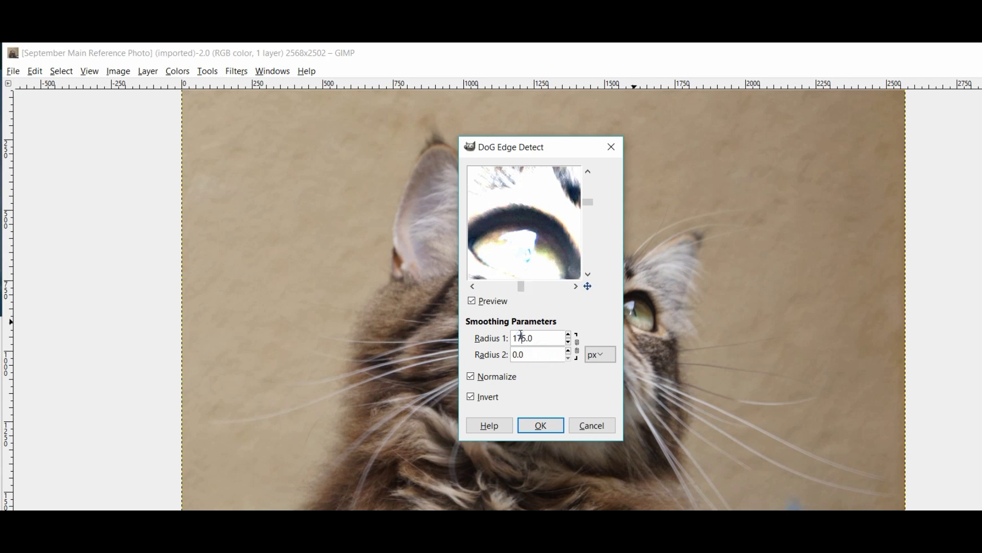
Compare Radius 1 at 5, then settle it back at 75
left_click_drag(522, 335, 508, 337)
key("BackSpace")
left_click(548, 353)
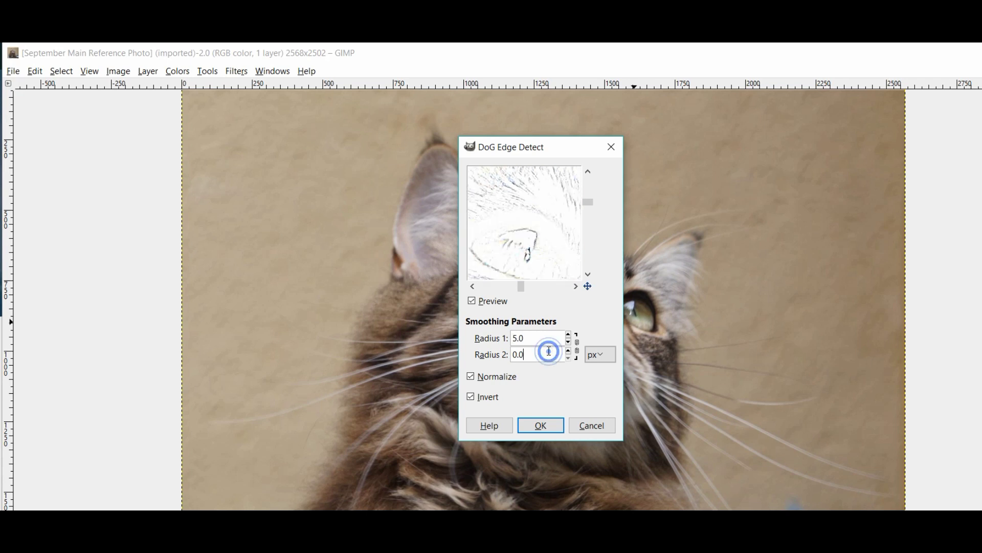
left_click(513, 336)
type("7")
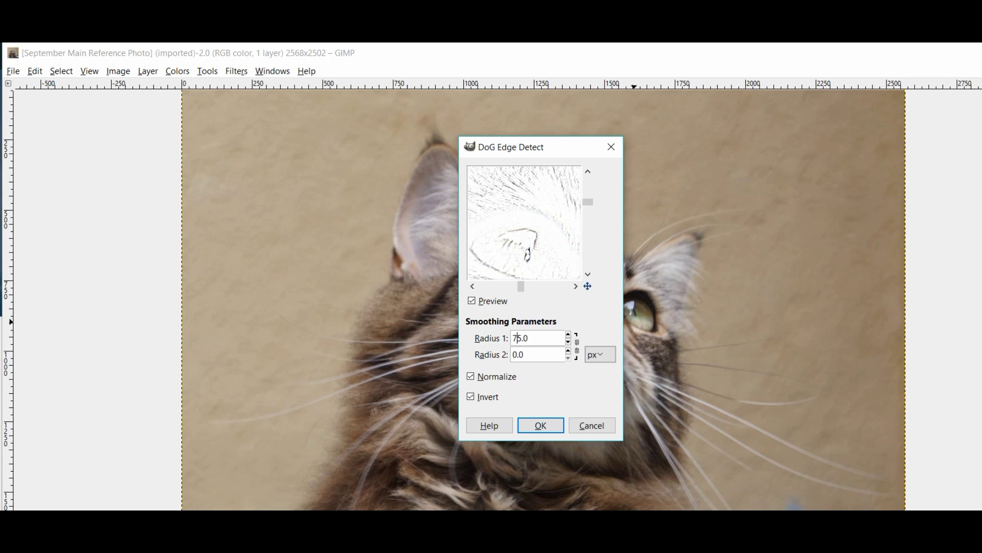
left_click(534, 354)
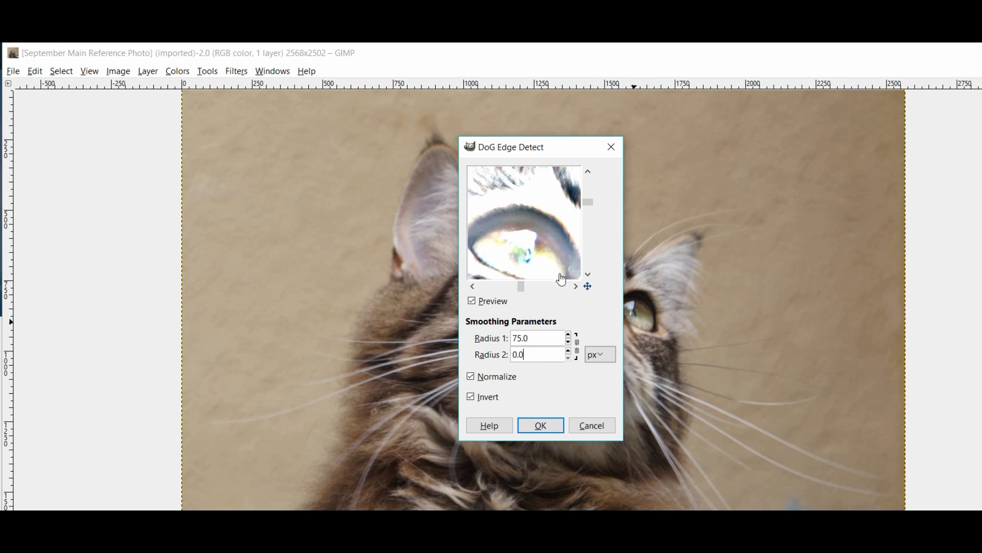
Zoom the view to 1:4 (25%) to show the whole cat photo
left_click_drag(589, 206, 588, 200)
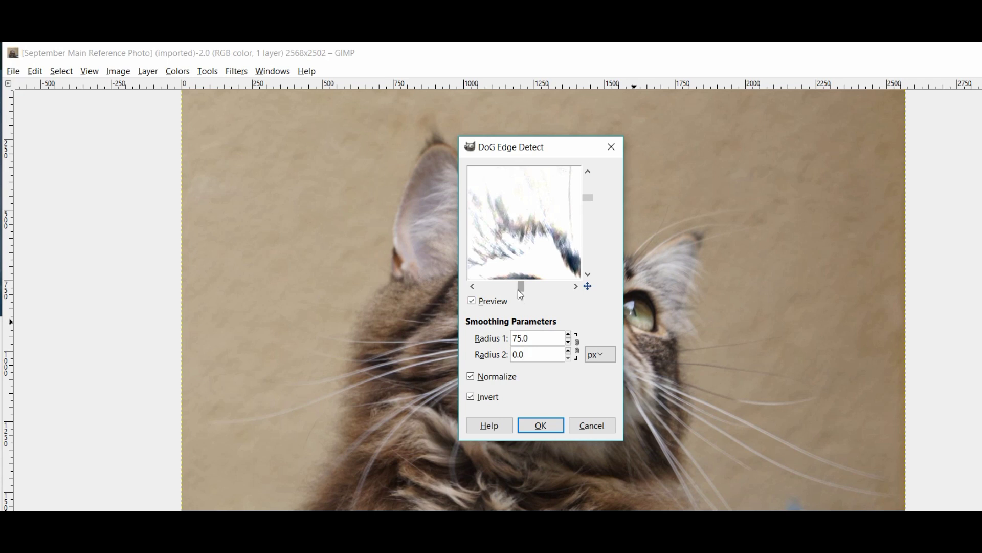
left_click_drag(518, 290, 512, 290)
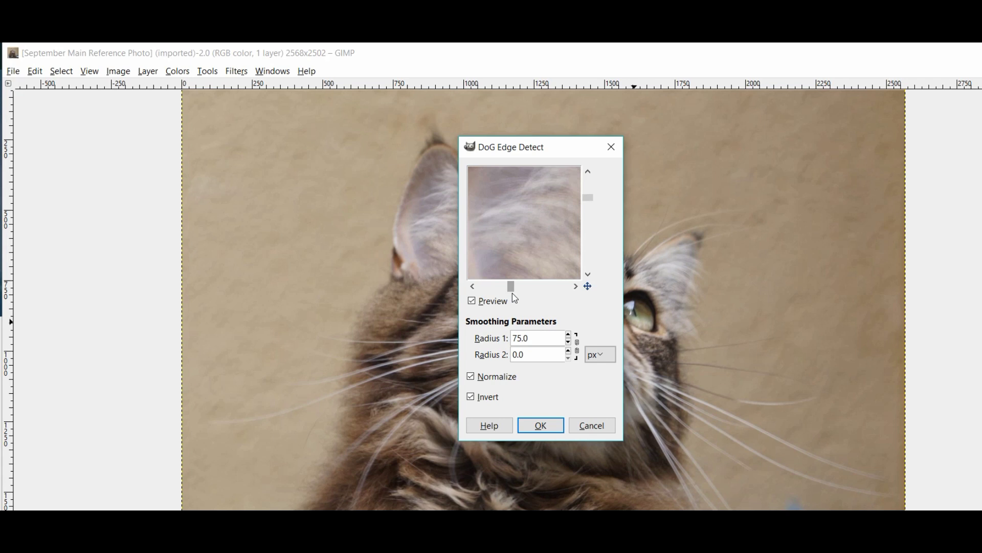
left_click_drag(511, 287, 508, 287)
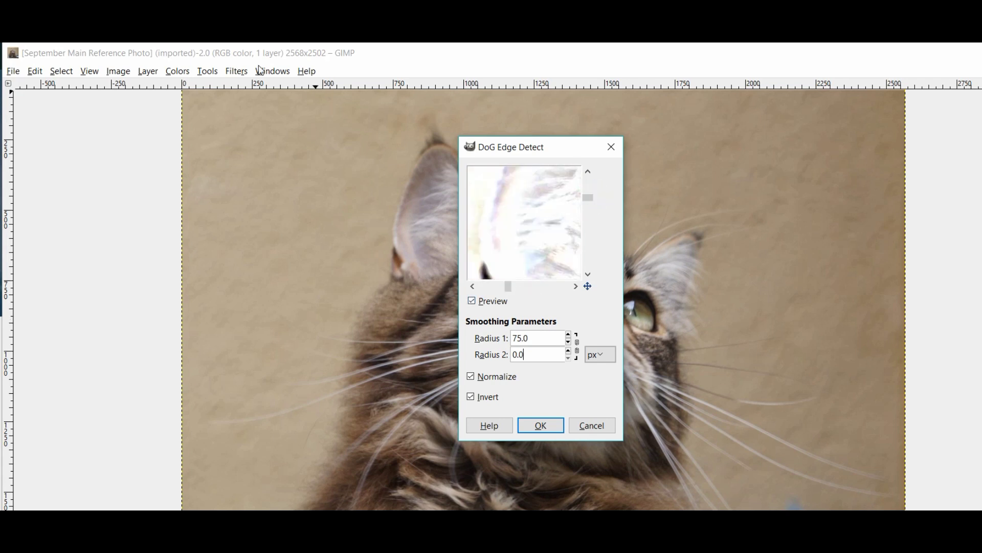
left_click(89, 71)
mouse_move(162, 117)
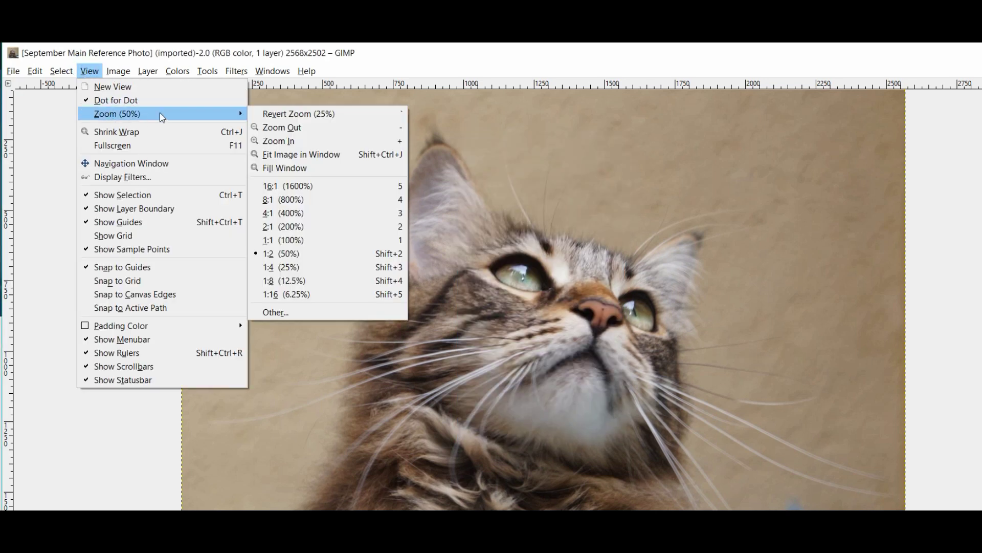
left_click(297, 267)
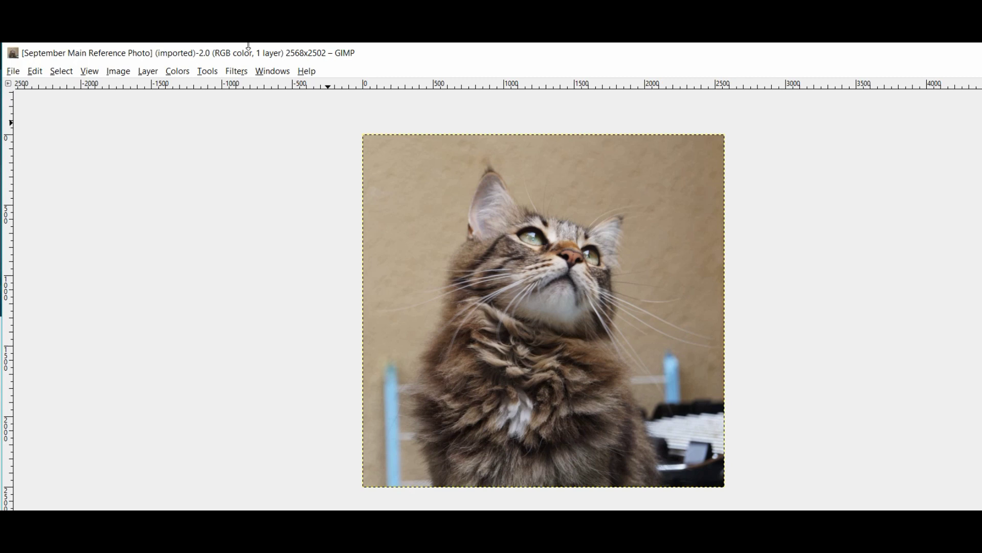
Re-show the Difference of Gaussians filter at radii 75 and 0 and apply it
left_click(238, 72)
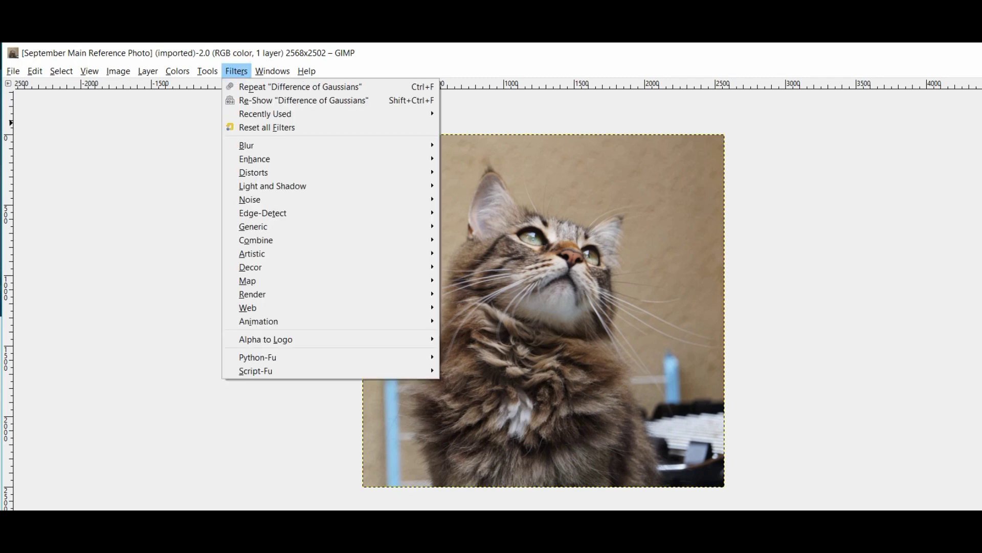
key("shift+ctrl+f")
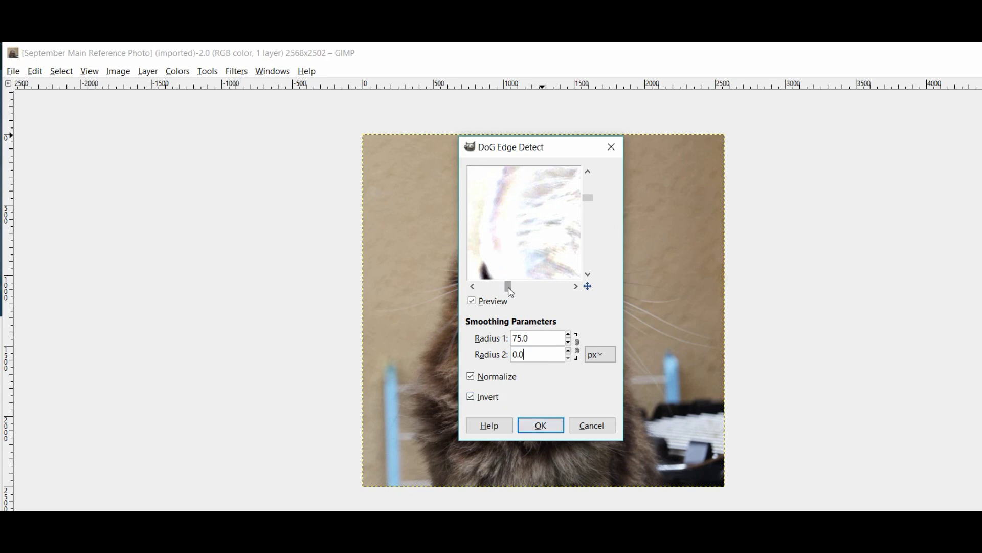
left_click_drag(511, 292, 524, 293)
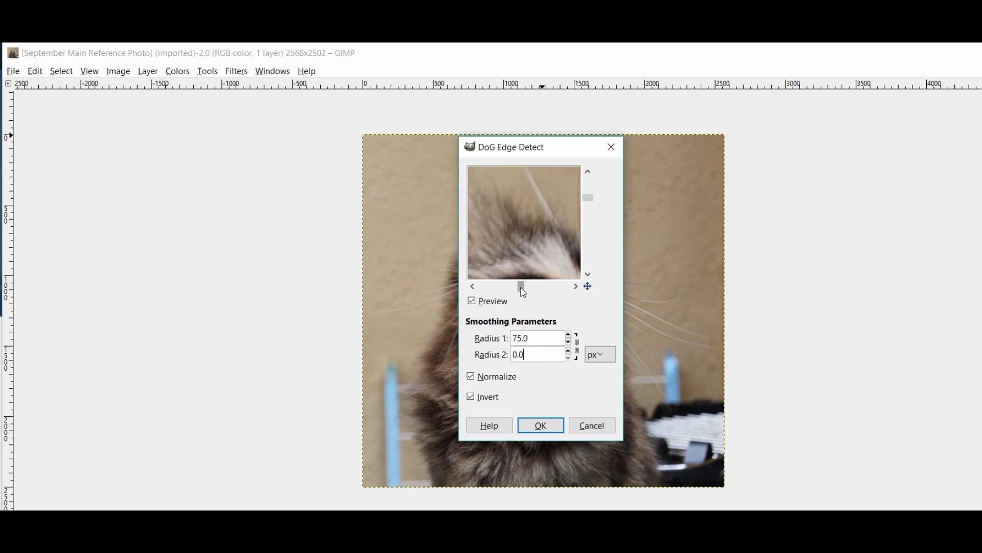
scroll(587, 202, "down", 2)
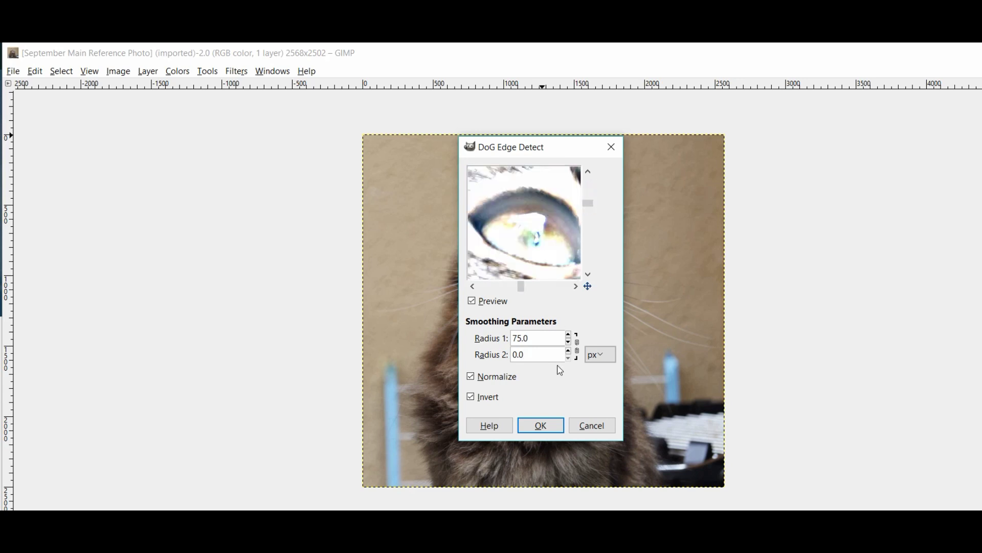
left_click(541, 429)
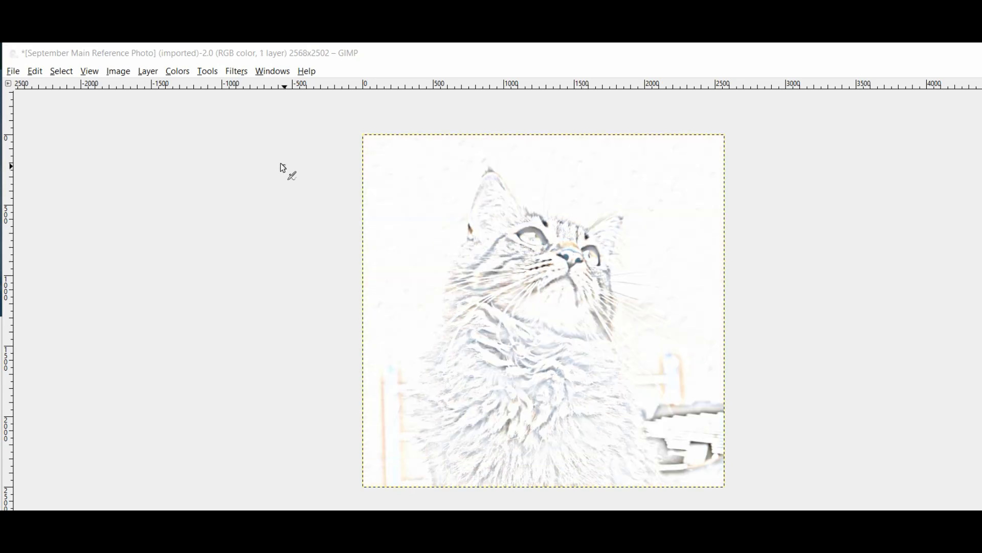
Desaturate the edge-detected sketch using the Lightness mode
left_click(178, 72)
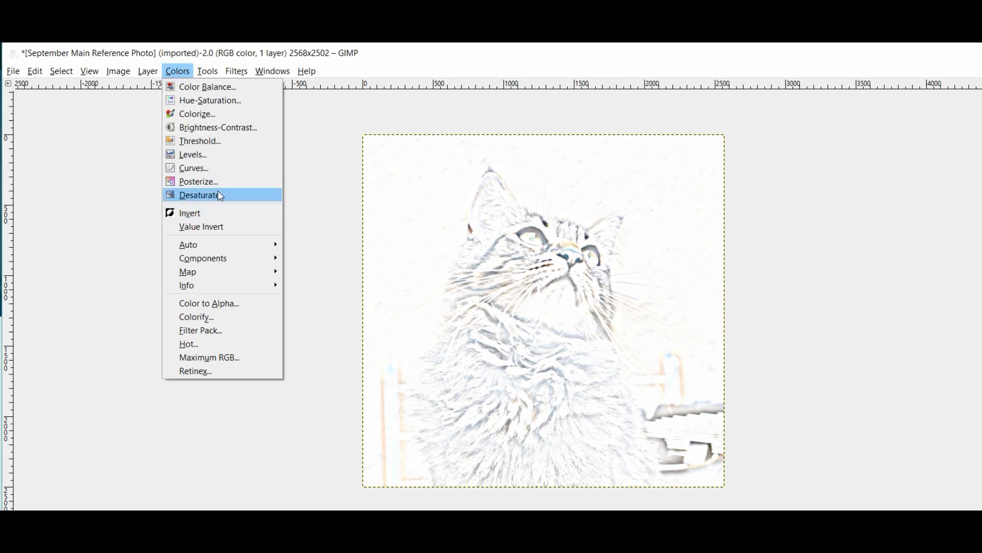
left_click(221, 196)
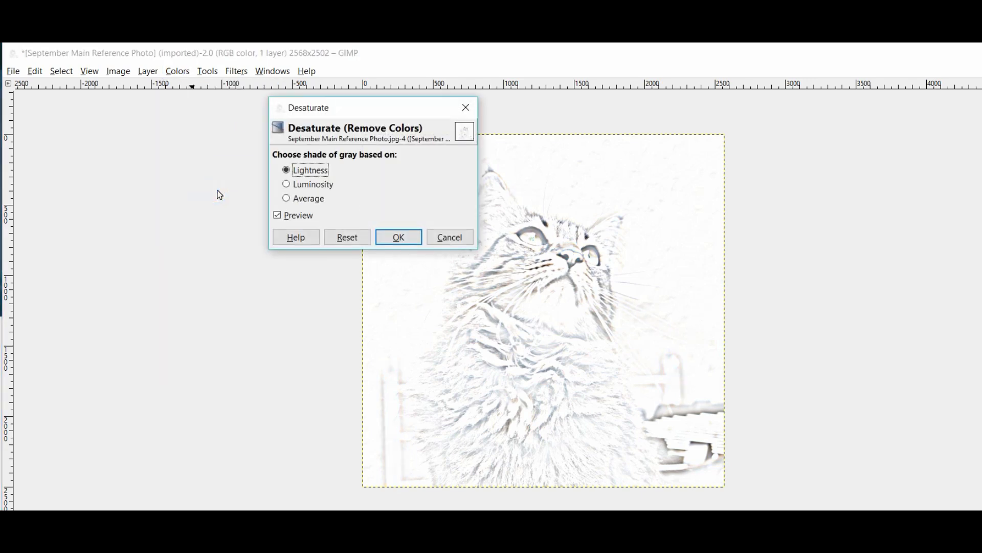
left_click(437, 241)
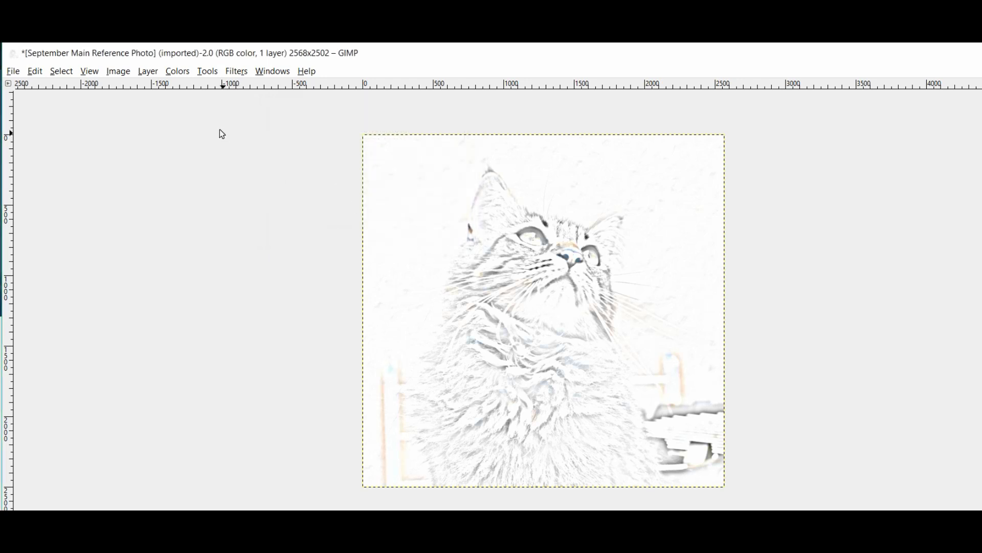
left_click(178, 71)
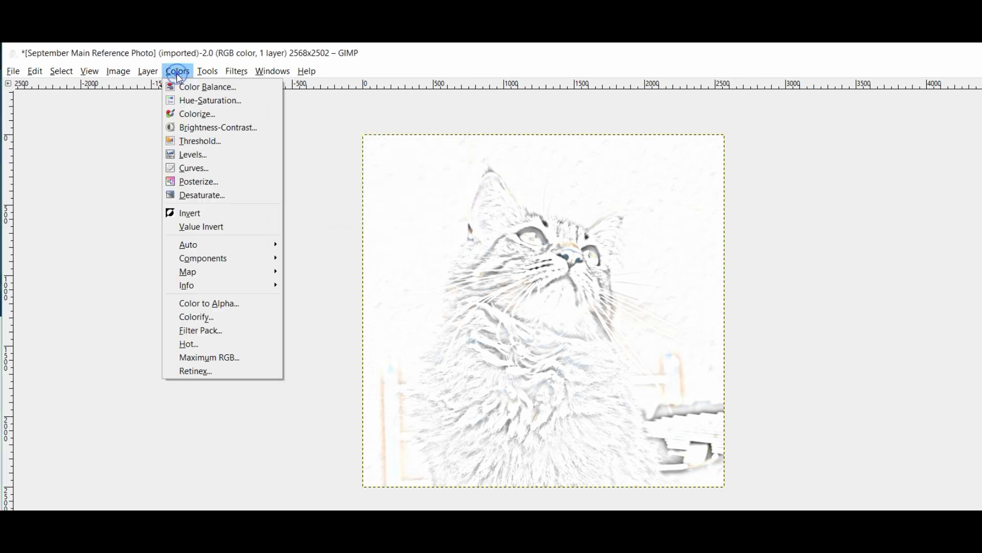
left_click(203, 194)
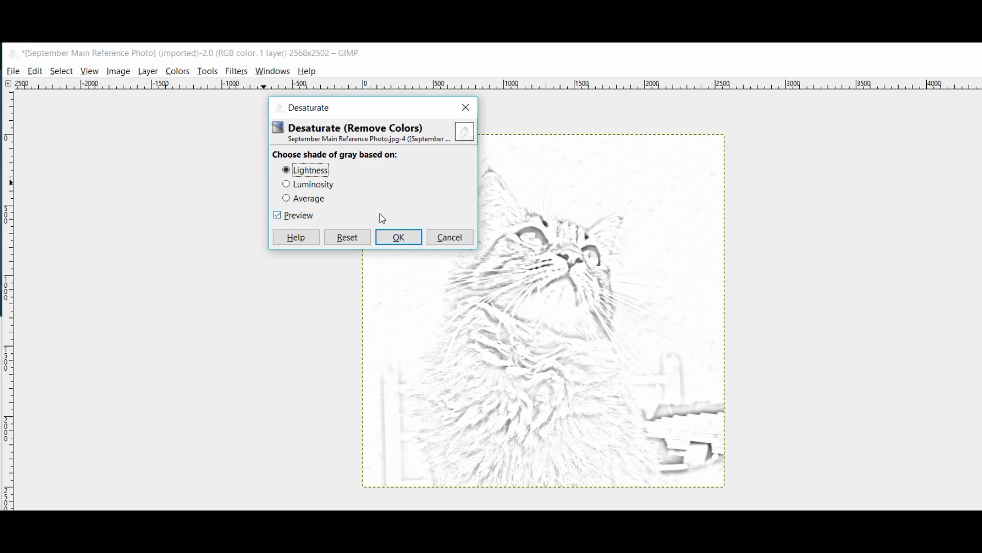
left_click(393, 237)
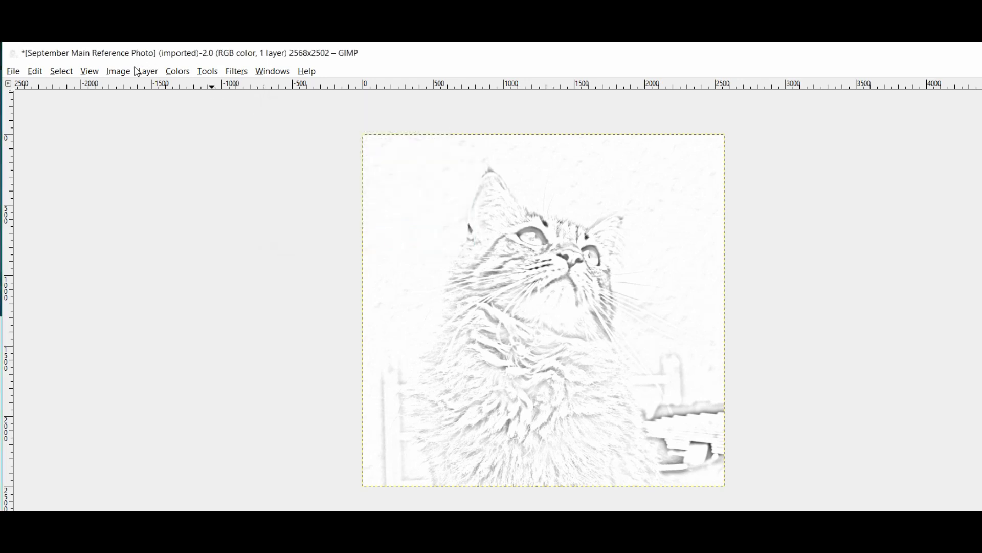
left_click(96, 74)
Return the zoom to 50% and apply Brightness -100 and Contrast 93
mouse_move(158, 114)
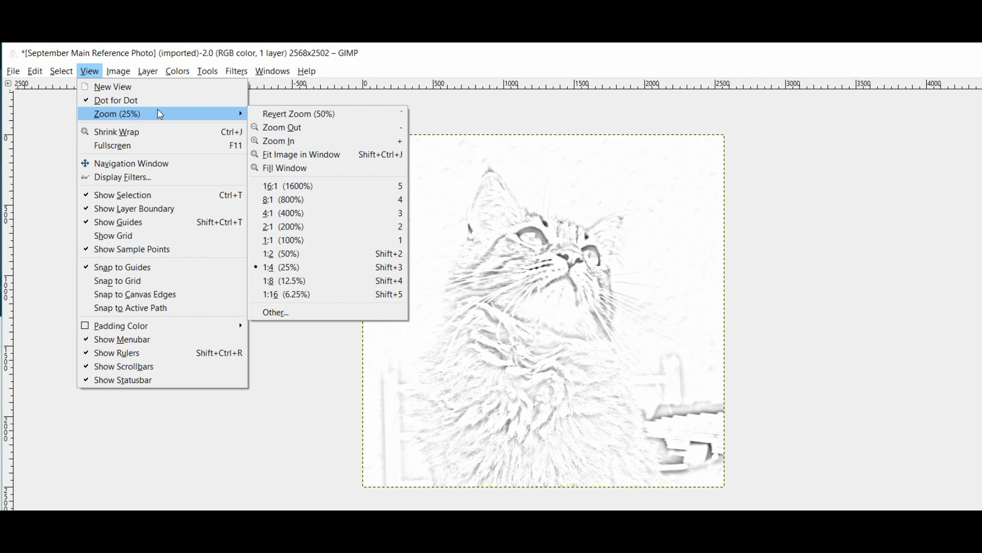
left_click(306, 117)
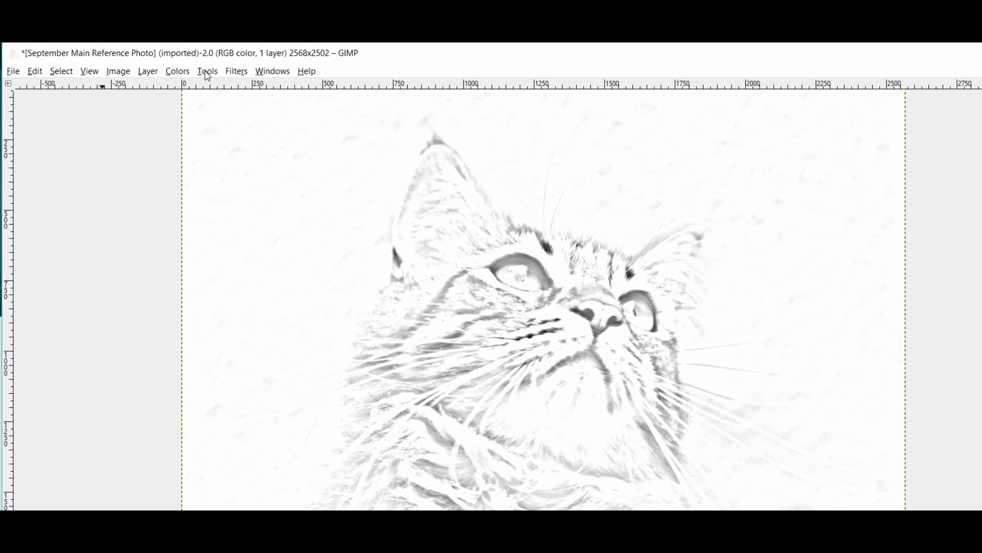
left_click(184, 73)
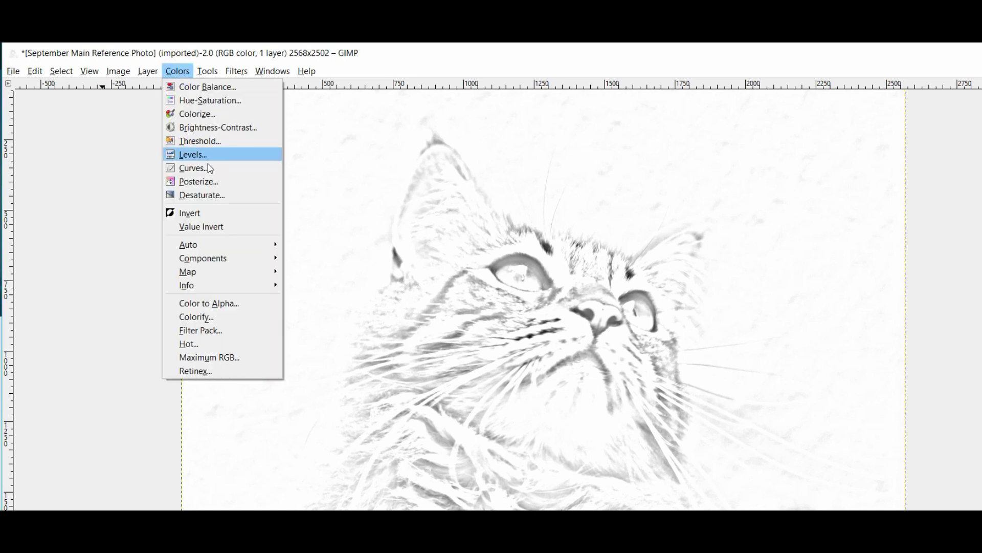
left_click(208, 128)
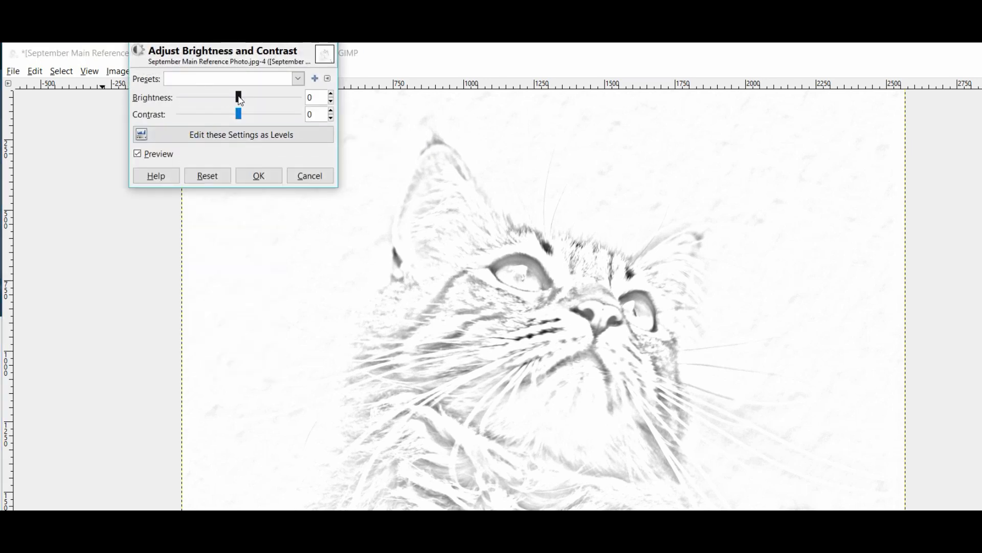
left_click_drag(241, 100, 194, 109)
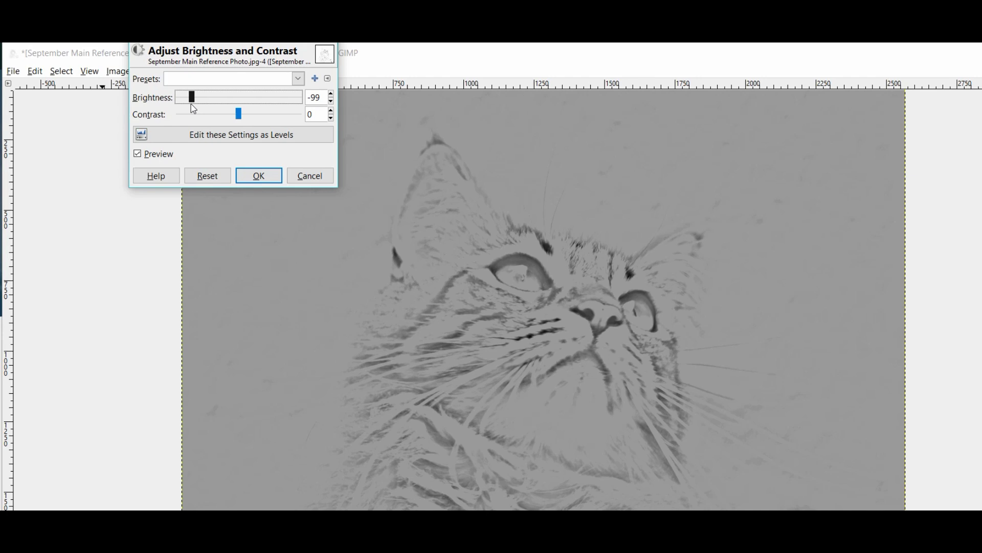
left_click(333, 102)
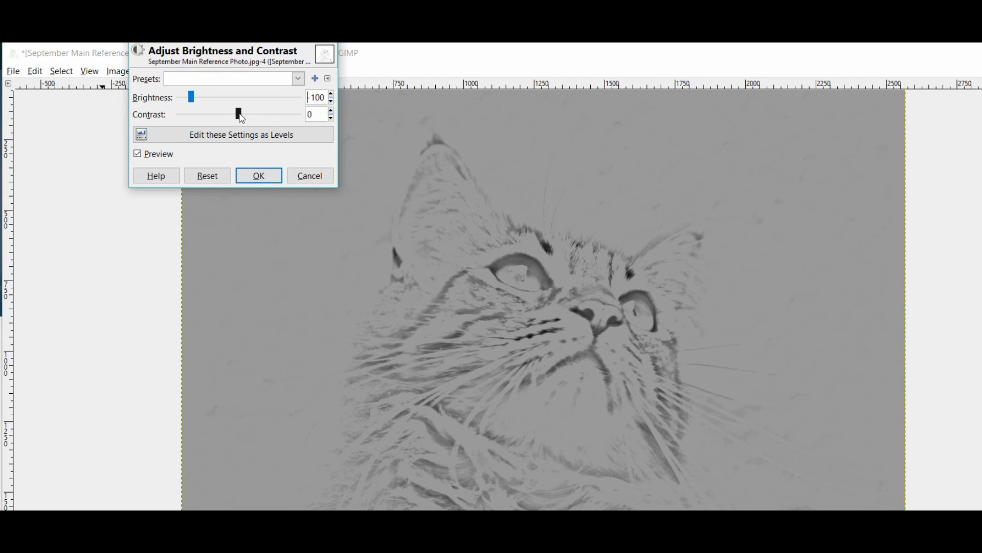
left_click_drag(240, 117, 284, 125)
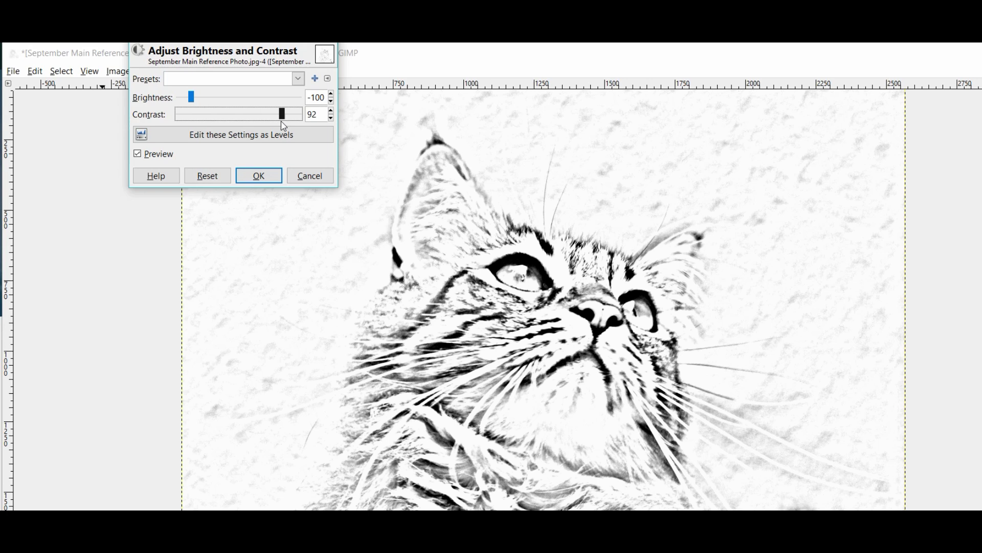
left_click_drag(285, 126, 285, 126)
left_click(273, 179)
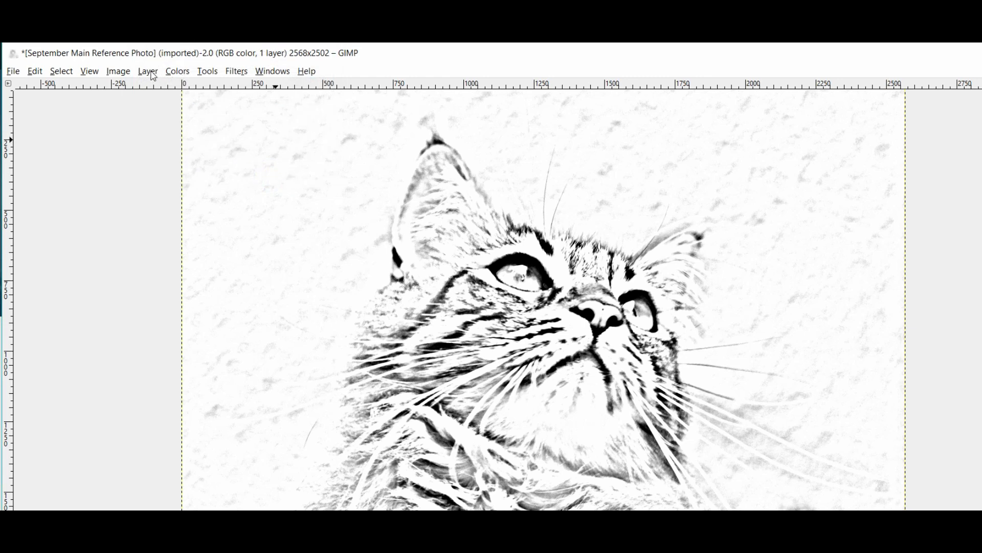
Apply Levels with input gamma 0.84 and output black level 23
left_click(180, 74)
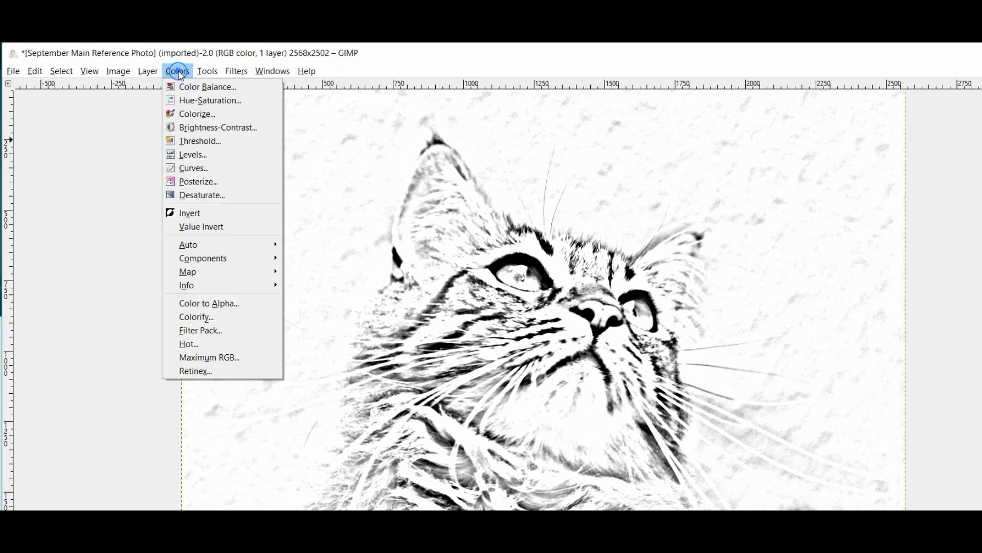
left_click(185, 156)
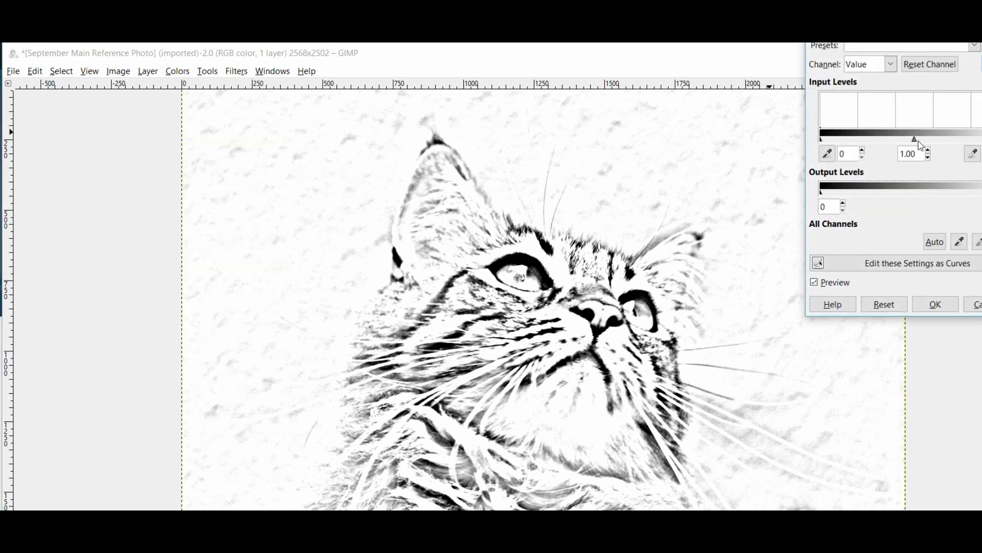
mouse_move(915, 139)
left_mouse_down()
mouse_move(930, 147)
mouse_move(899, 145)
mouse_move(924, 144)
left_mouse_up()
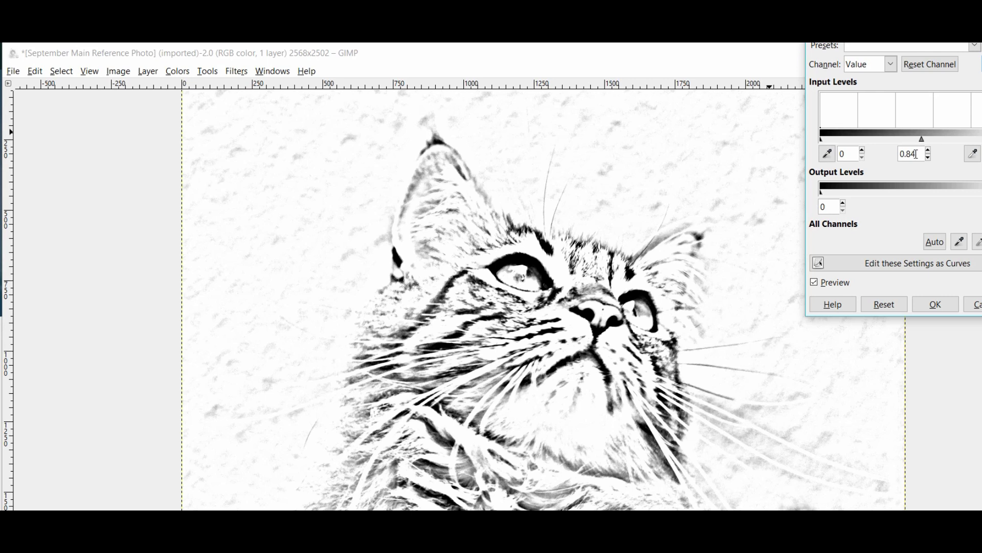
left_click(821, 193)
left_click_drag(822, 195, 854, 197)
left_click(853, 196)
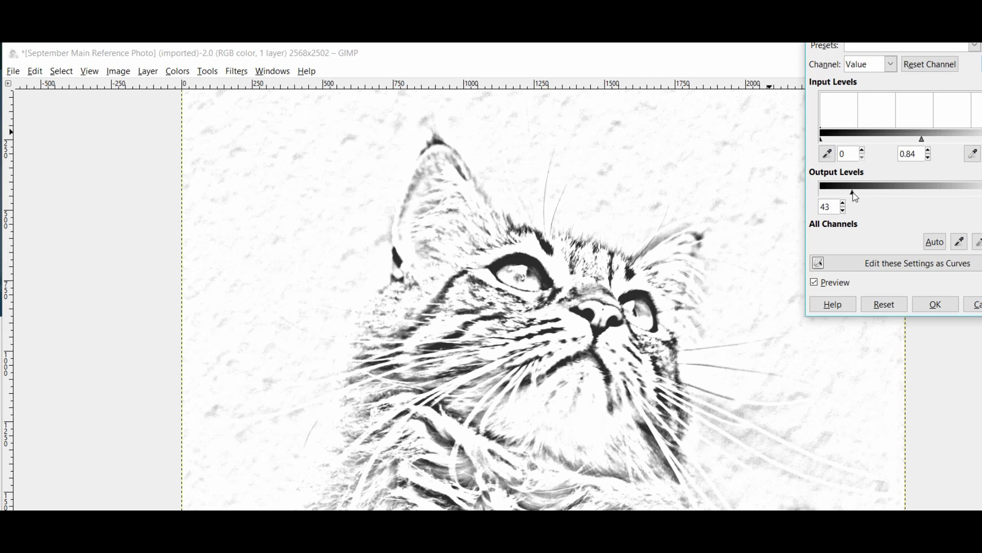
mouse_move(855, 197)
left_mouse_down()
mouse_move(877, 200)
mouse_move(839, 203)
left_mouse_up()
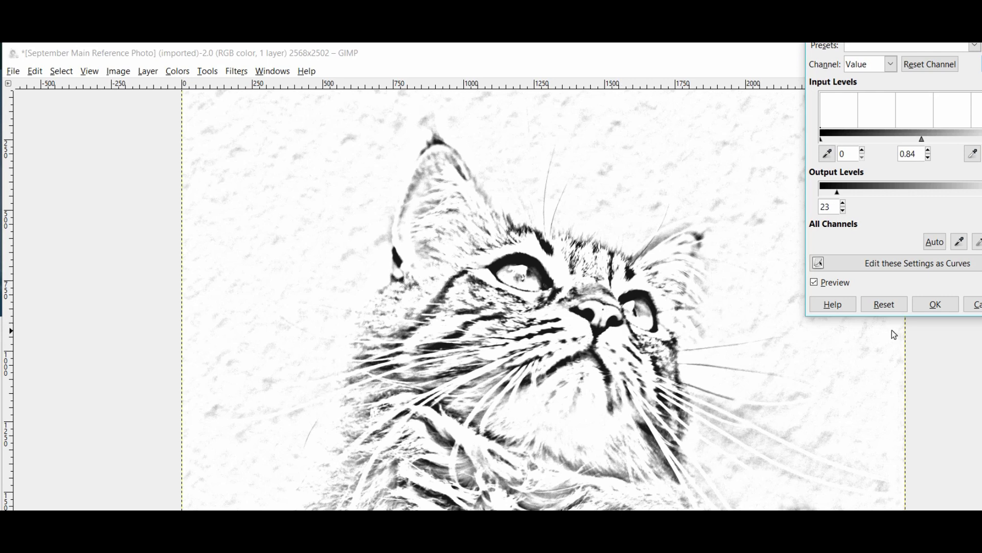
left_click(936, 305)
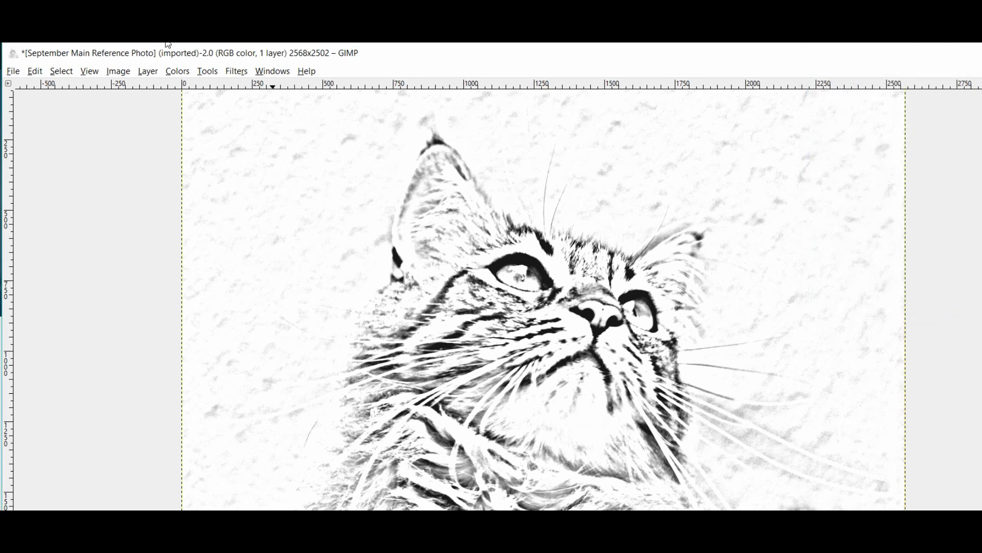
Revert the zoom so the whole cat line drawing fits in the view
left_click(93, 73)
mouse_move(132, 114)
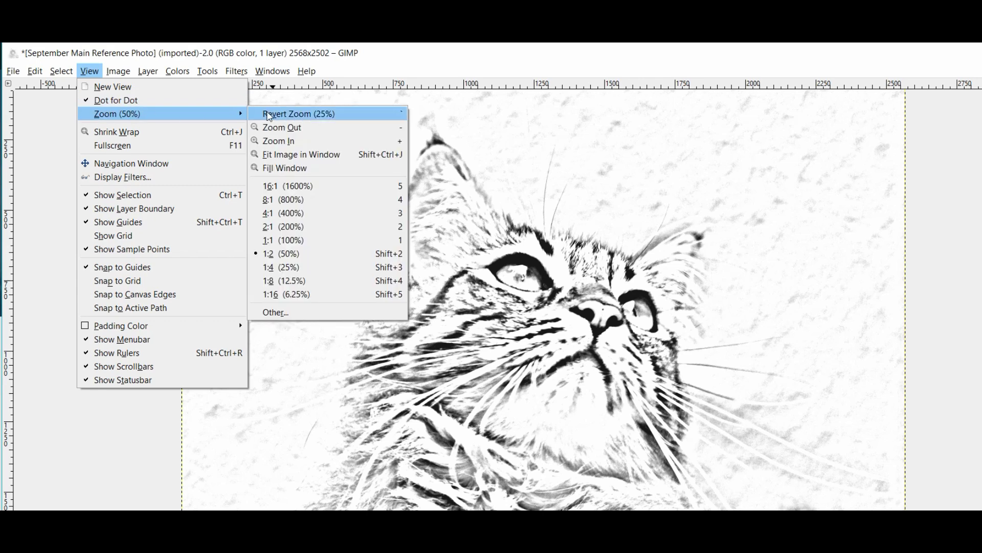
left_click(277, 113)
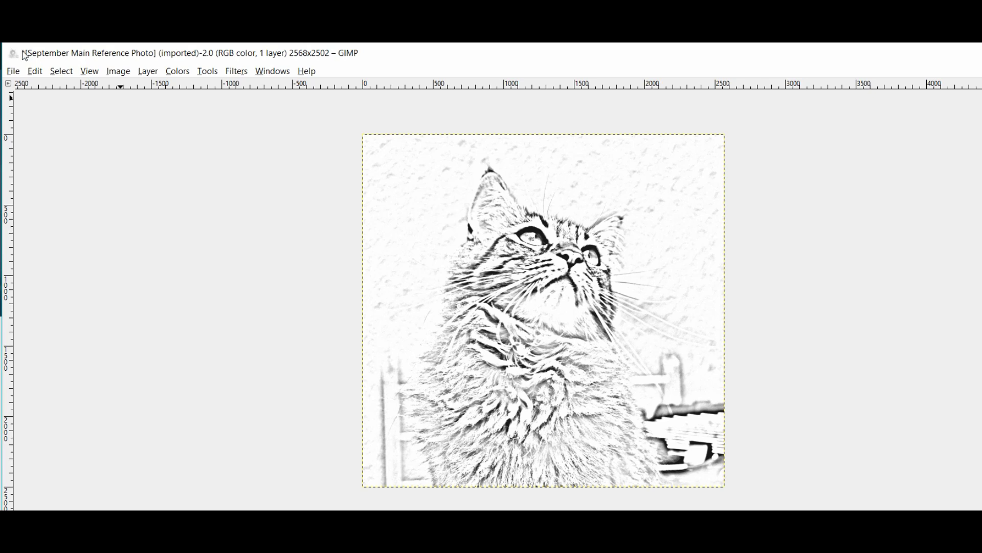
Start File > Overwrite, then cancel the Export Image dialog without exporting
left_click(11, 74)
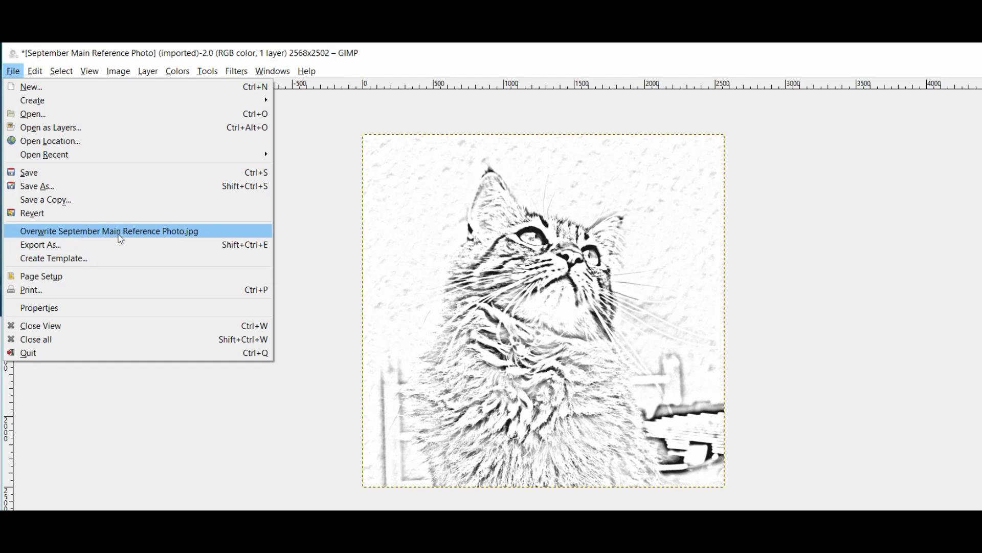
left_click(75, 249)
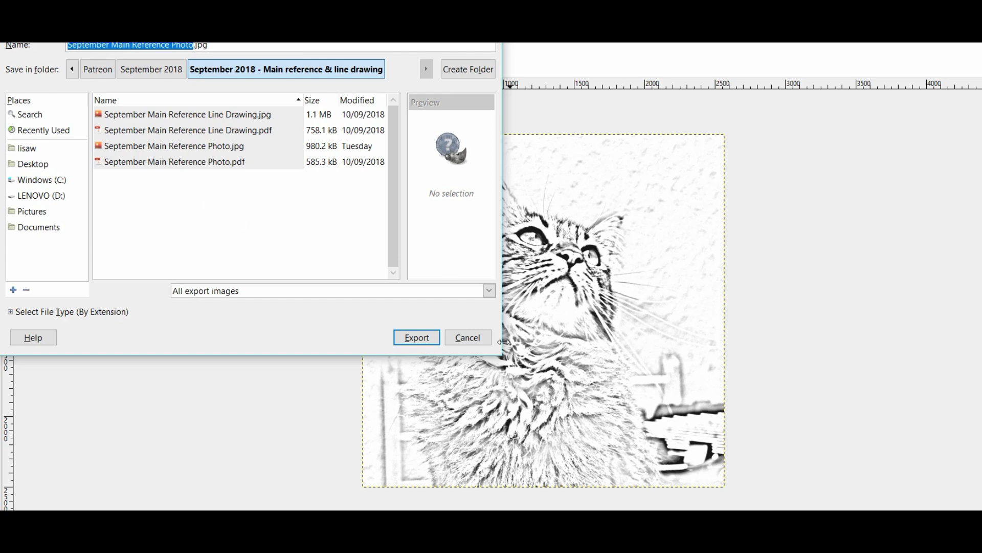
left_click(473, 340)
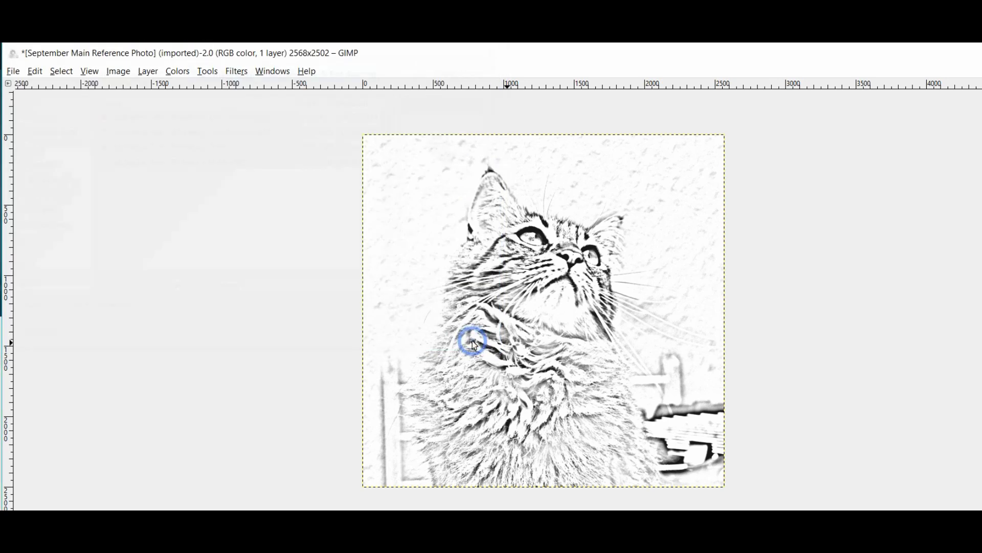
Open September 2018 Ref Photo 2.pdf from the Extra Reference images folder and import it
left_click(16, 75)
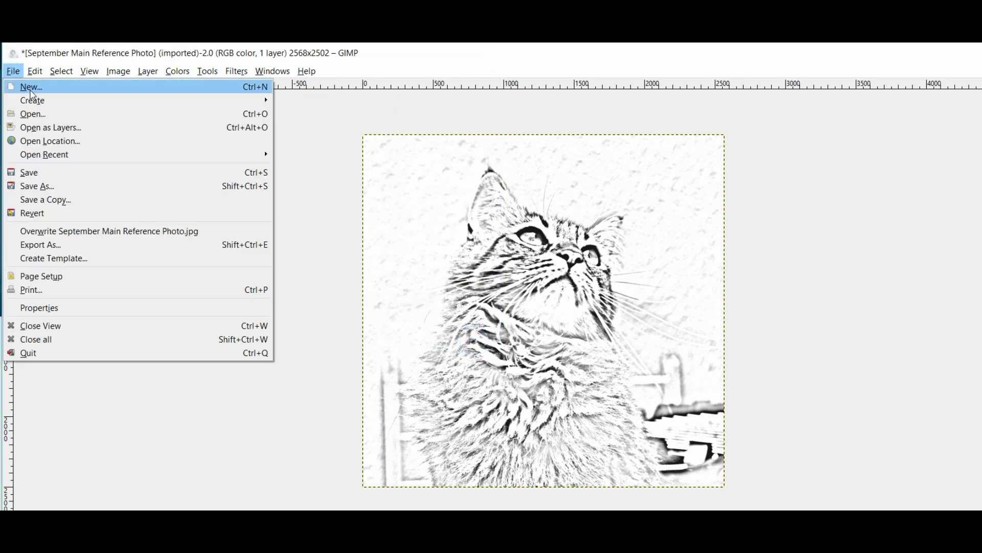
left_click(39, 116)
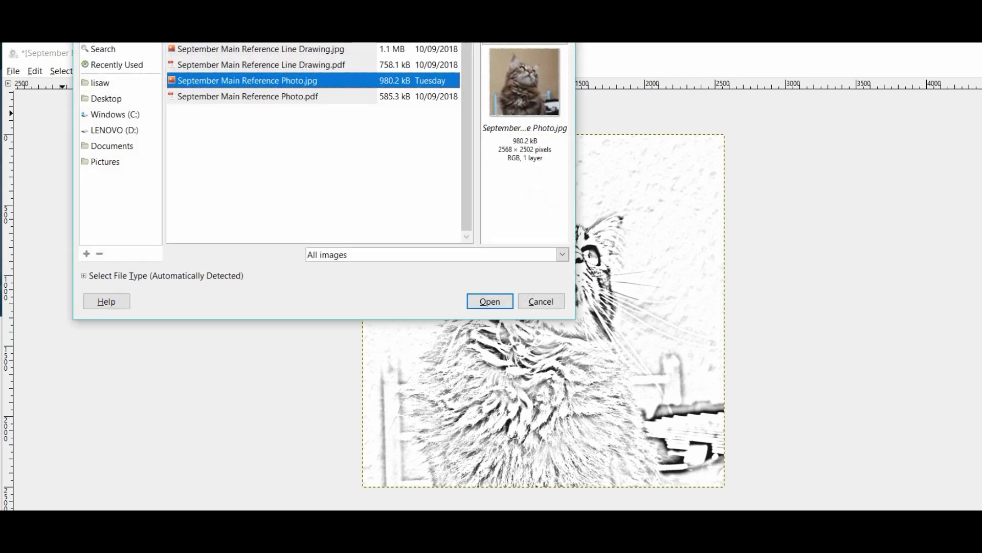
key("alt+Up")
double_click(282, 49)
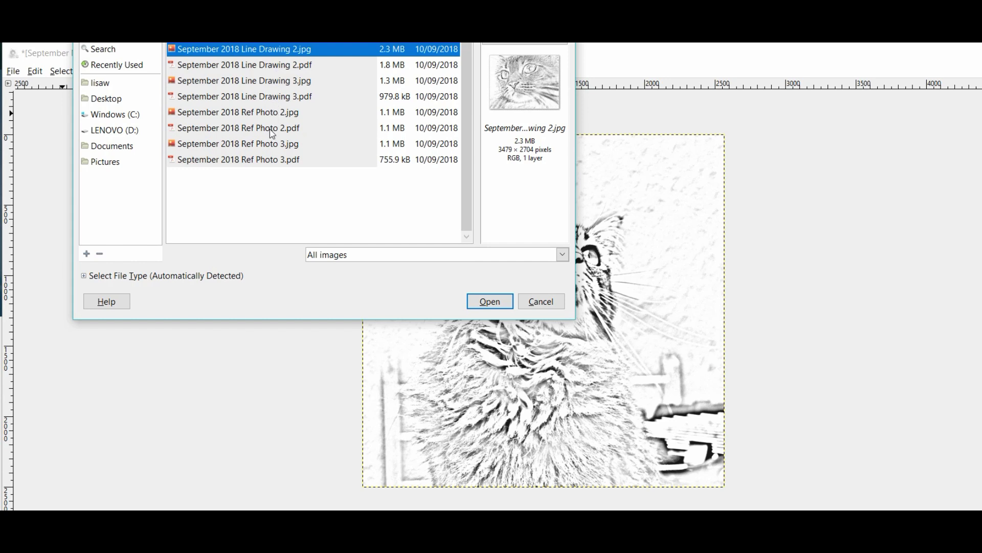
left_click(268, 144)
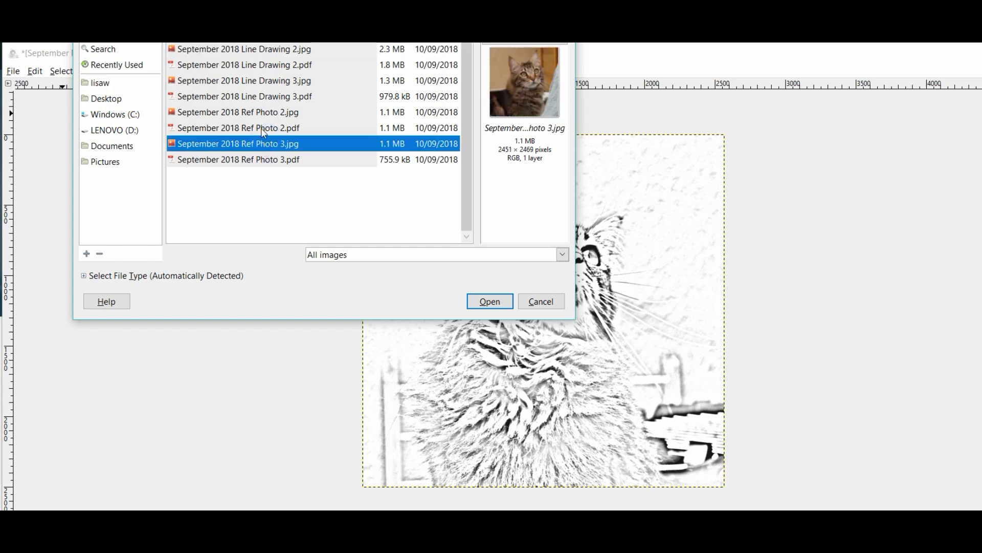
left_click(264, 128)
key("Return")
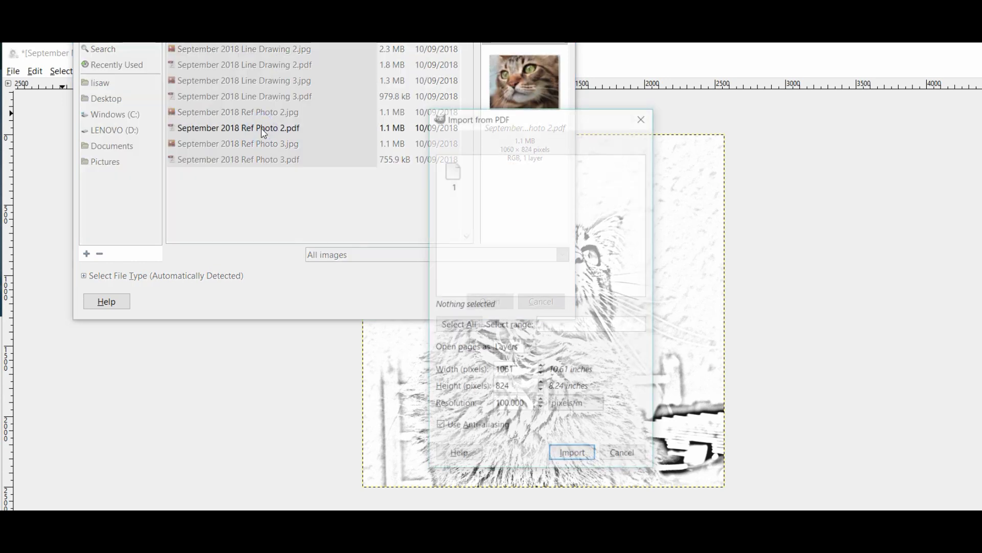
left_click(567, 456)
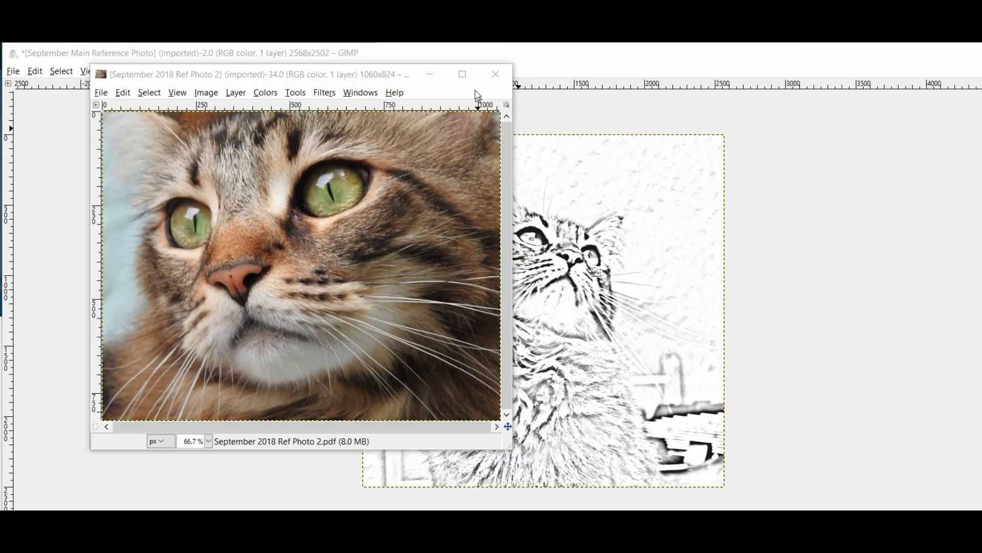
Maximize the new photo's window, exit full screen, and enlarge it to fill the screen
left_click(462, 74)
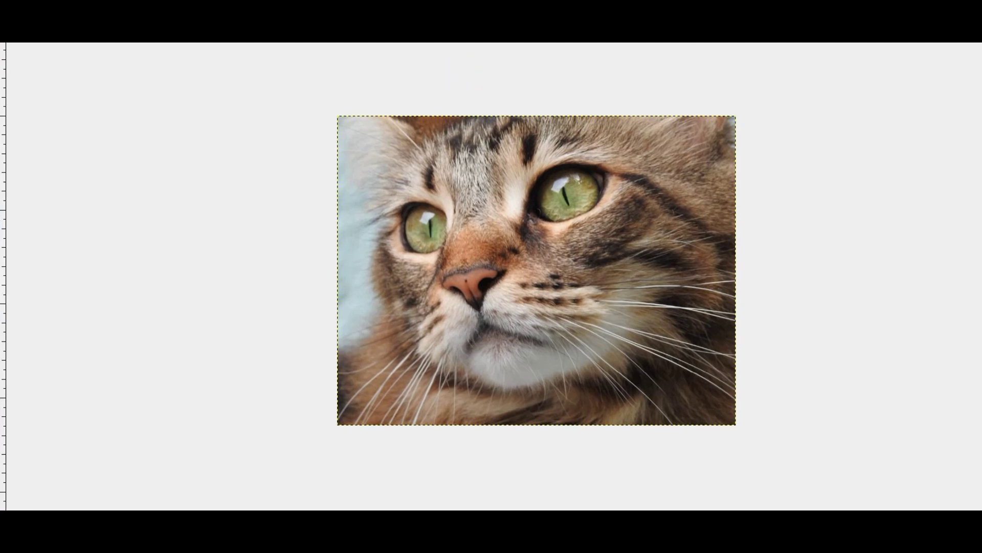
key("F11")
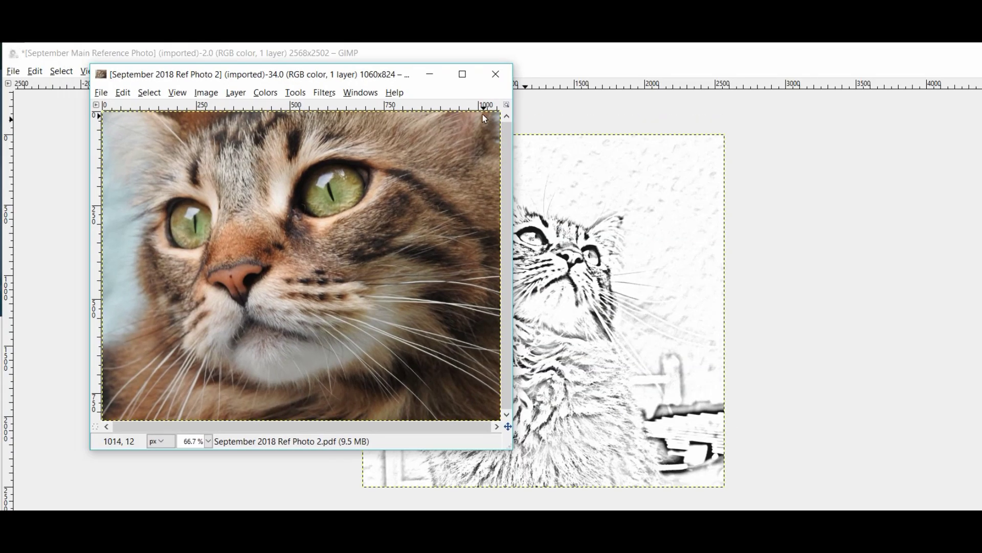
left_click_drag(515, 75, 971, 77)
left_click_drag(828, 74, 740, 52)
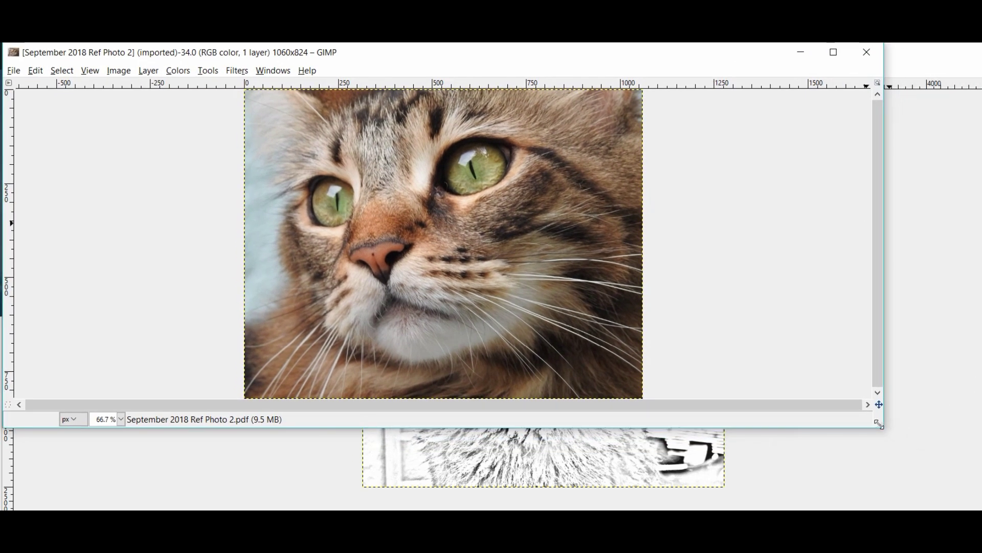
left_click_drag(875, 423, 980, 510)
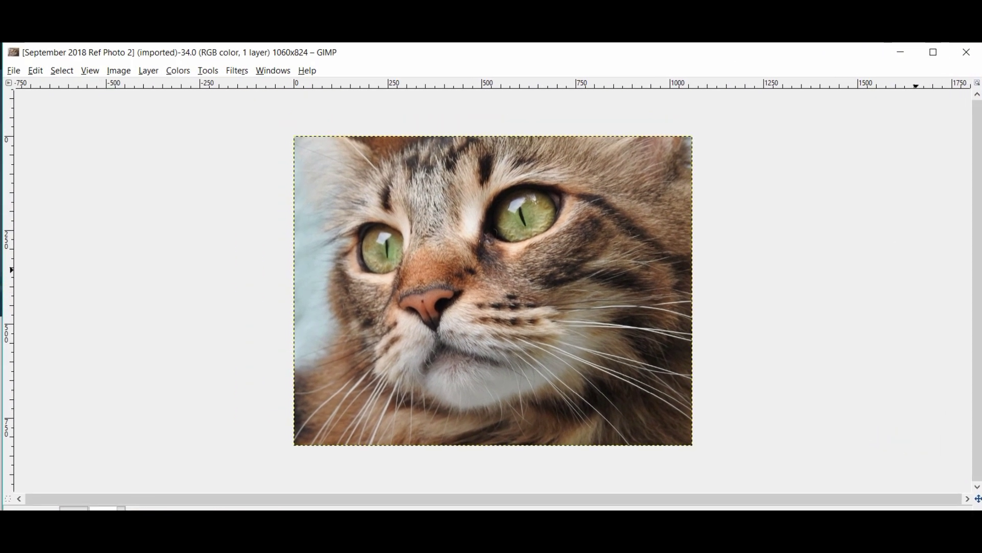
left_click(237, 71)
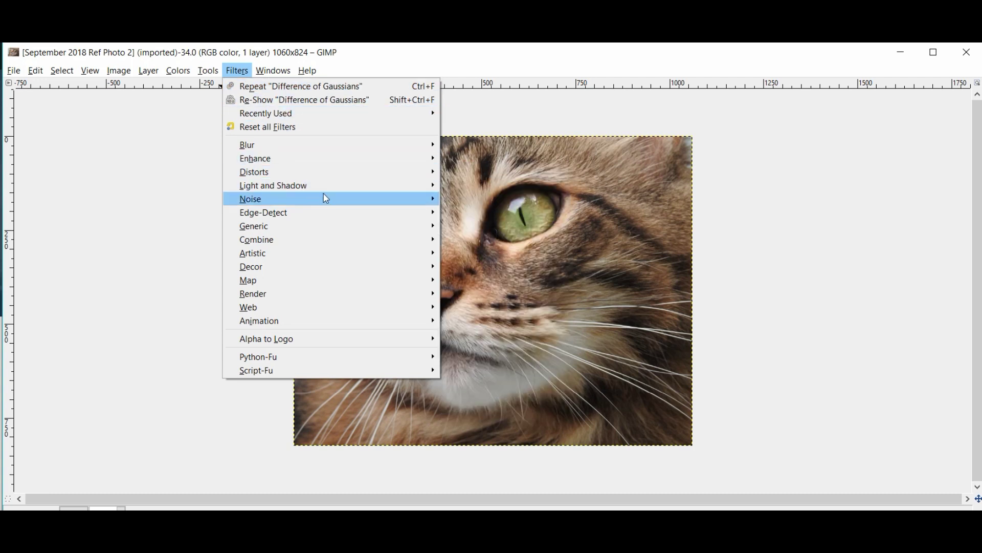
Open Edge-Detect > Difference of Gaussians and pan its preview to the cat's eye
mouse_move(329, 215)
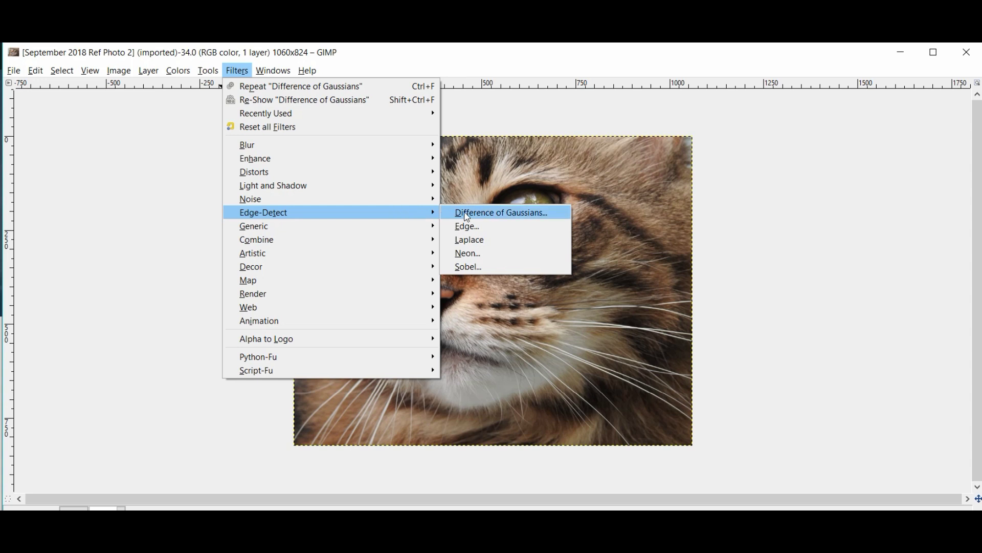
left_click(465, 213)
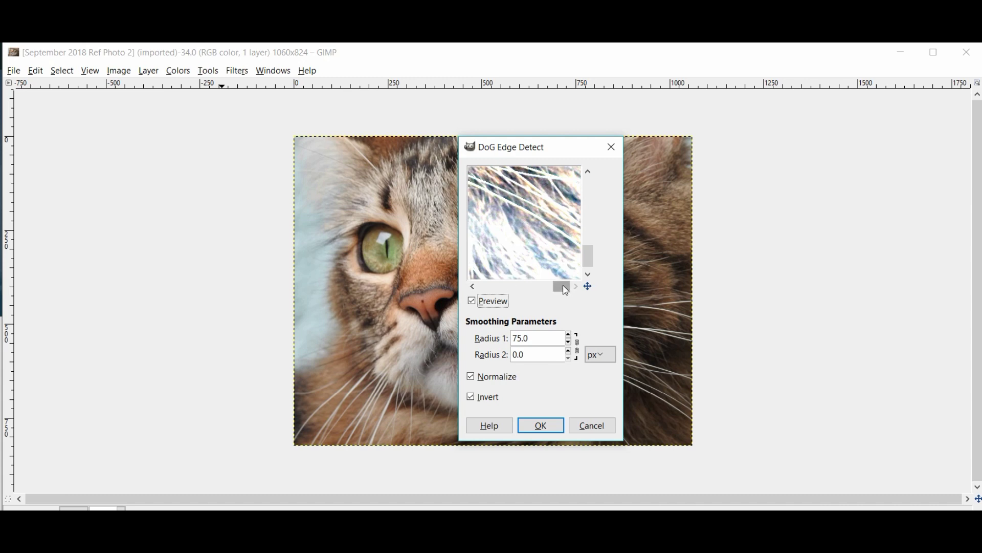
left_click_drag(566, 290, 497, 290)
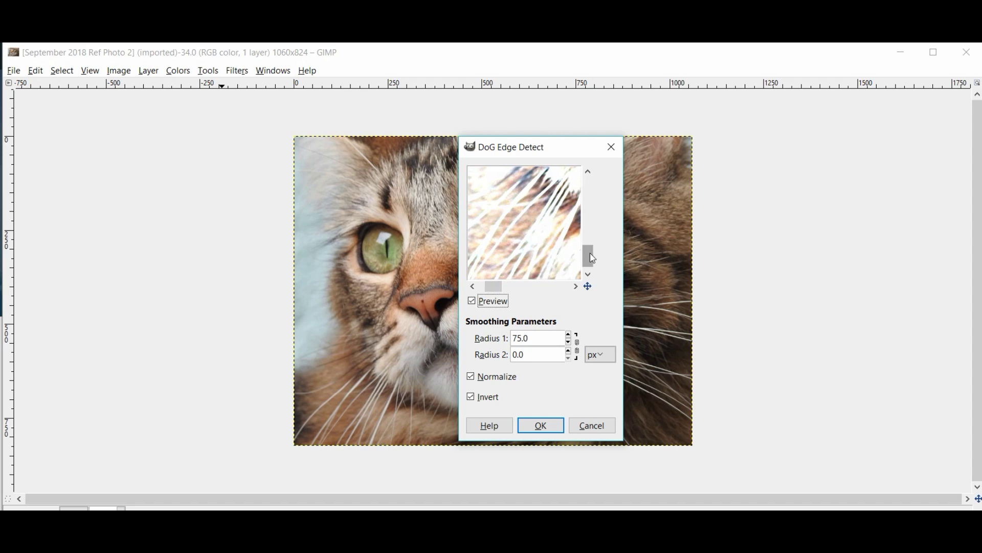
left_click_drag(592, 257, 592, 220)
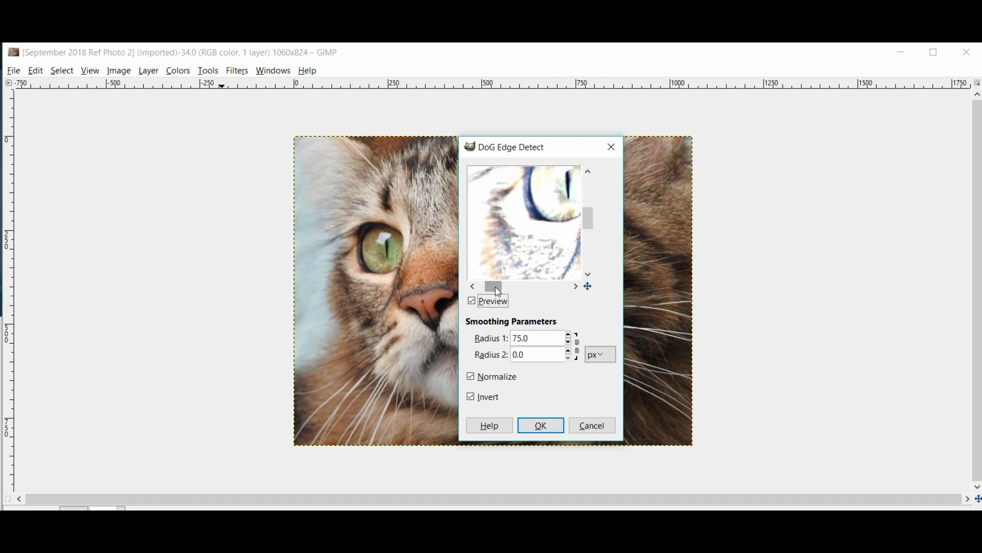
left_click_drag(497, 288, 506, 288)
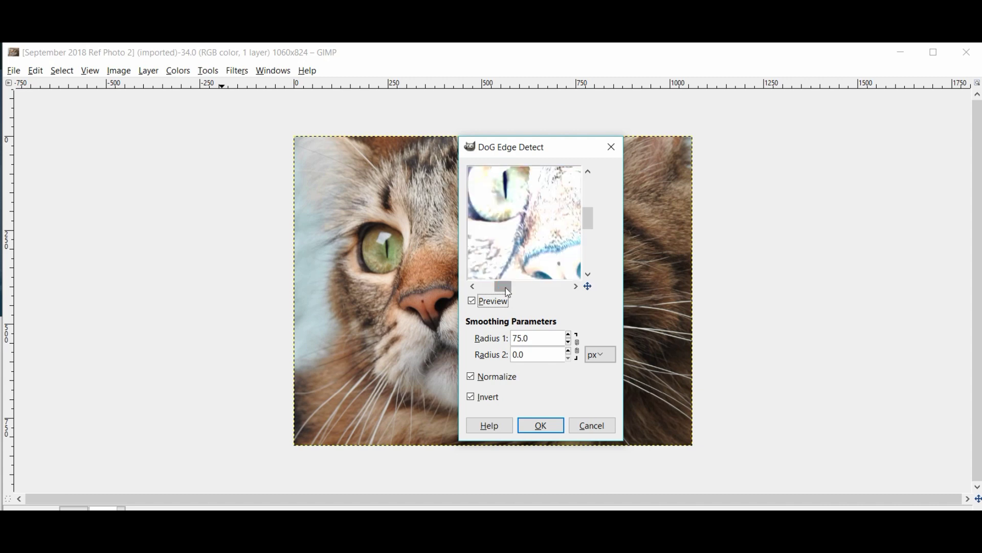
left_click(505, 288)
left_click_drag(508, 292, 493, 287)
left_click(494, 286)
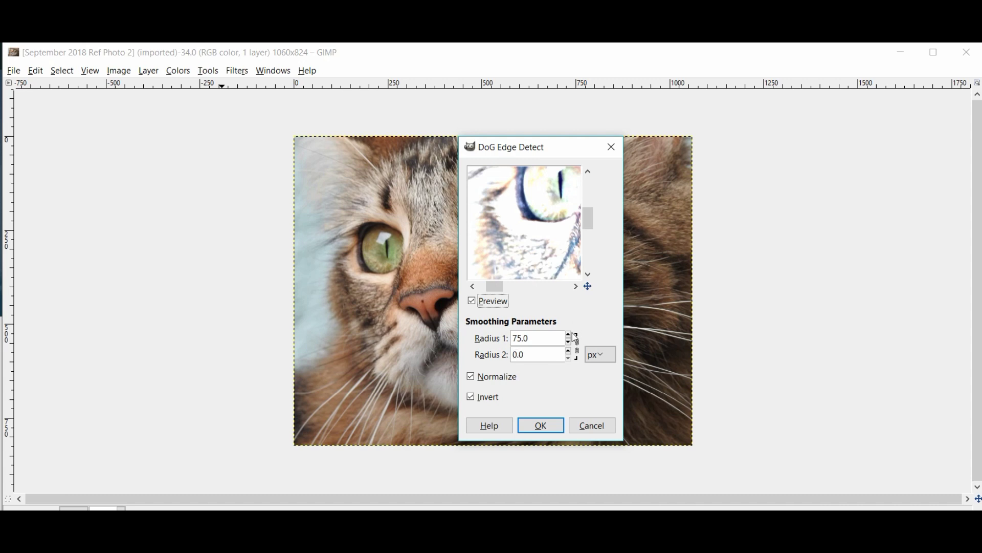
Try DoG Radius 1 values of 75 and 95 while panning the preview
left_click(515, 337)
type("1")
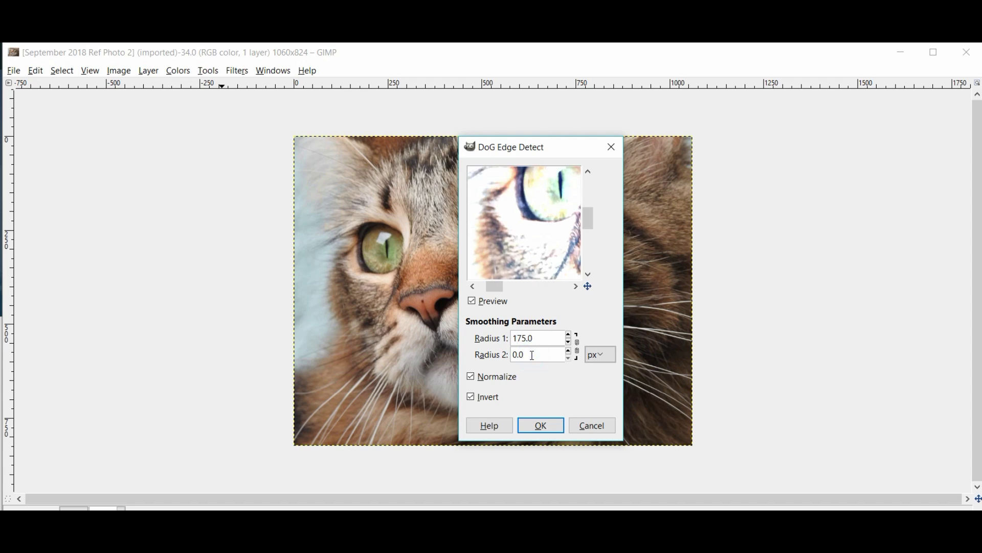
double_click(517, 337)
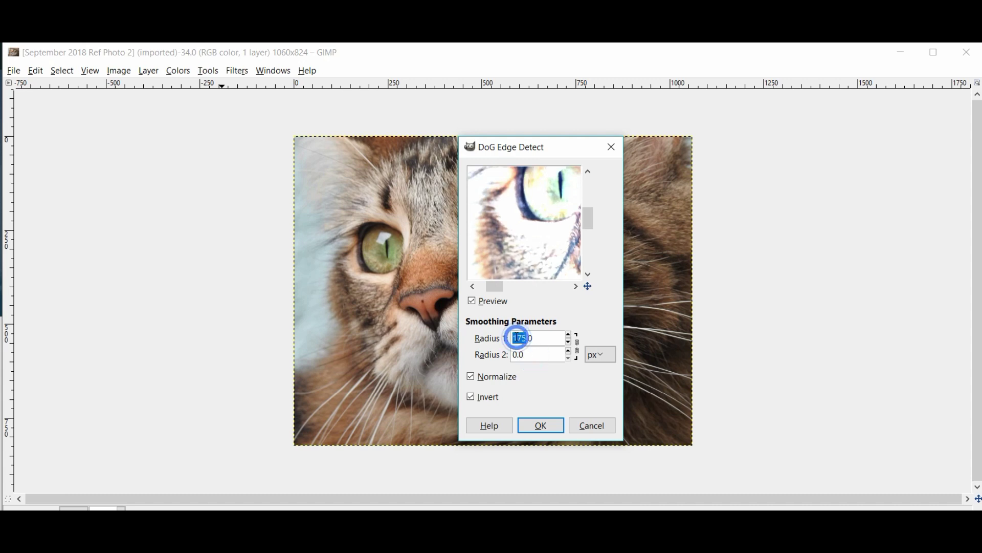
left_click(518, 338)
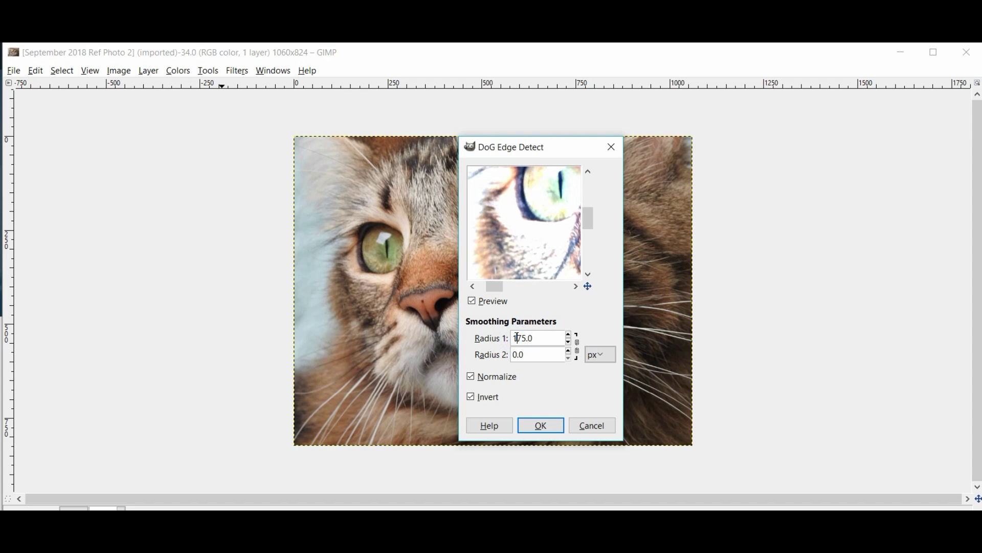
key("BackSpace")
left_click(546, 339)
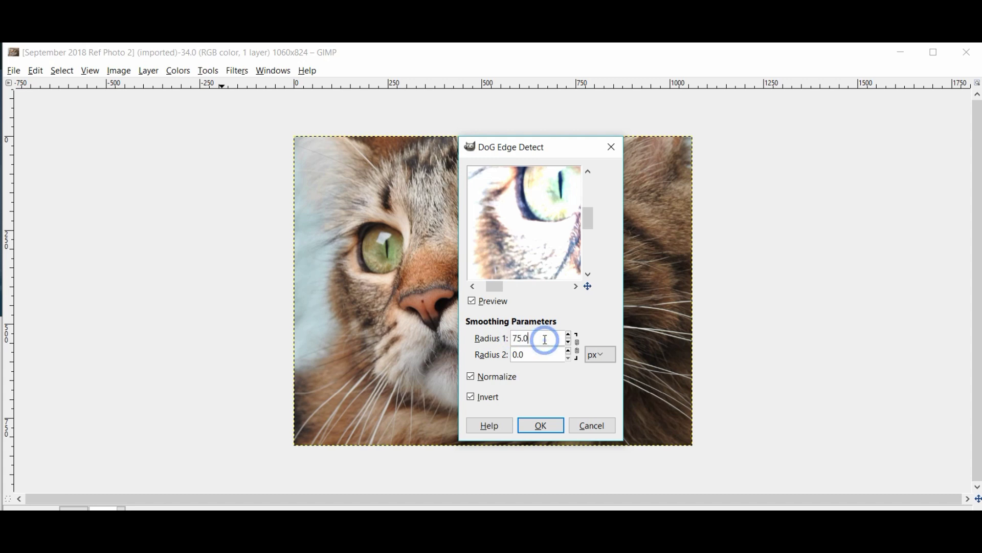
left_click(546, 354)
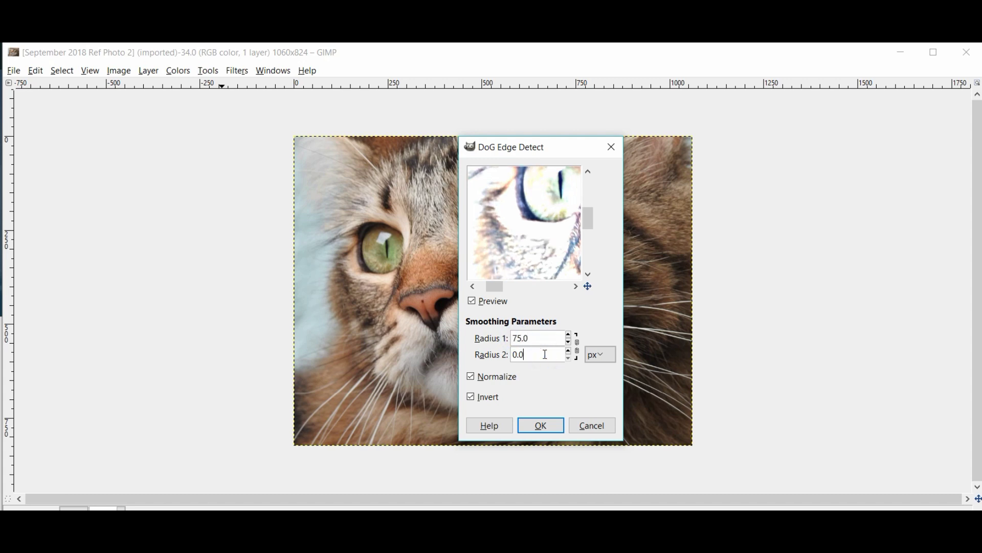
left_click_drag(518, 336, 510, 342)
type("9")
left_click(531, 352)
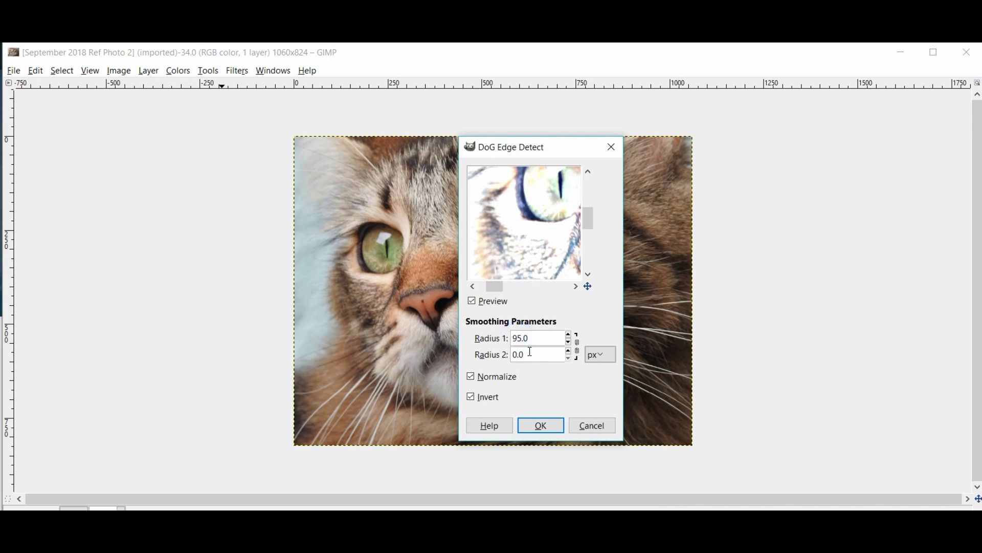
left_click_drag(503, 288, 551, 287)
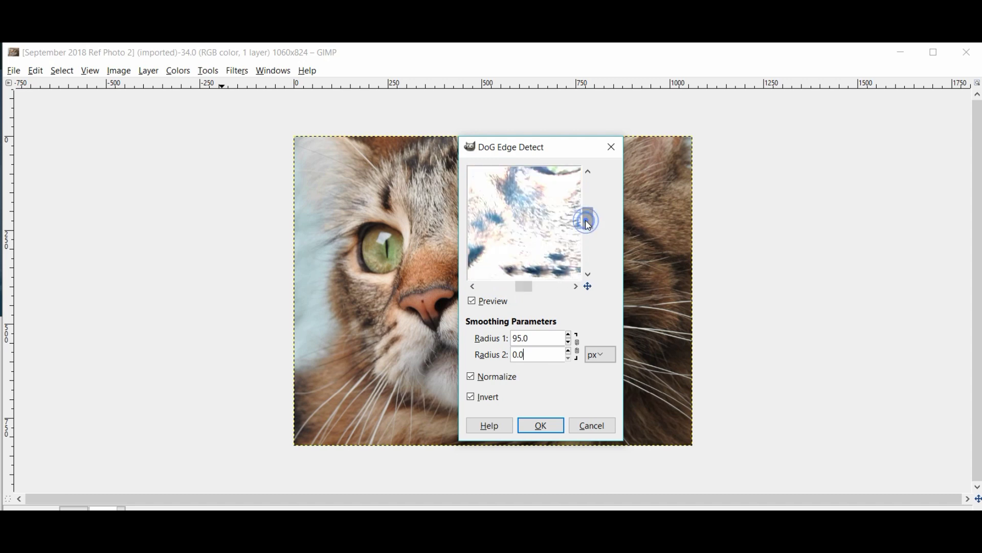
left_click_drag(589, 226, 589, 214)
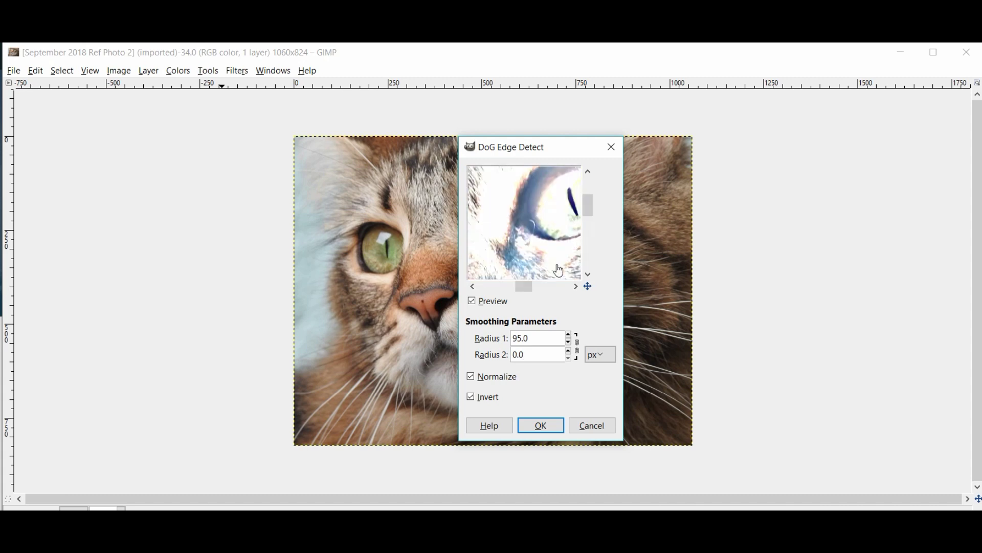
Settle on Radius 1 of 65 with Radius 2 at 0 and apply the edge detection
left_click_drag(518, 337, 514, 337)
left_click(546, 353)
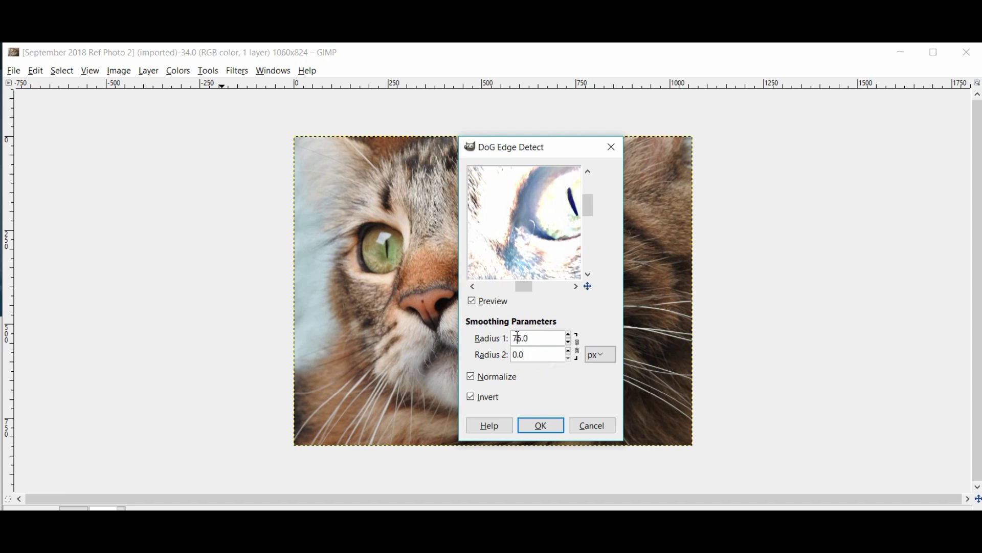
left_click_drag(519, 337, 511, 341)
type("11")
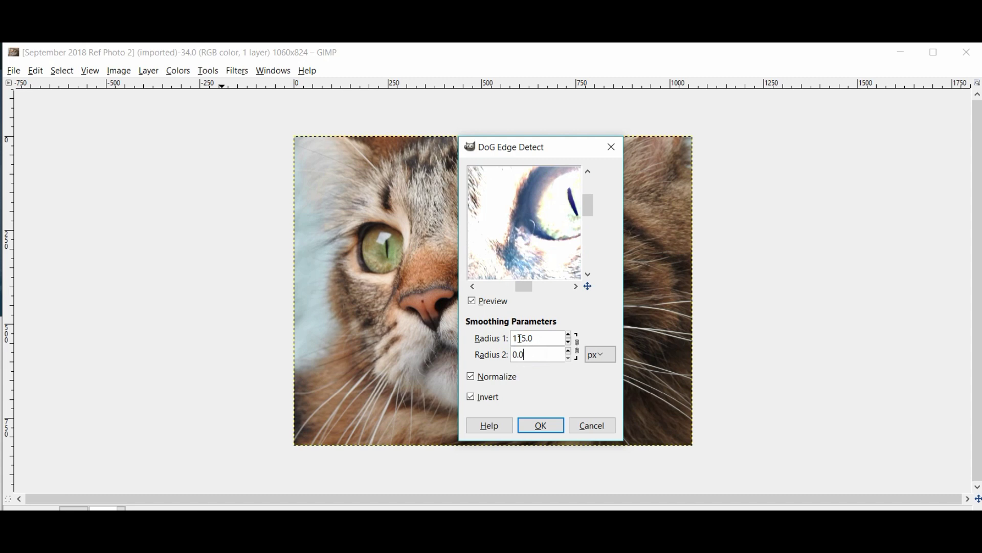
left_click_drag(522, 338, 513, 338)
type("6")
left_click(535, 355)
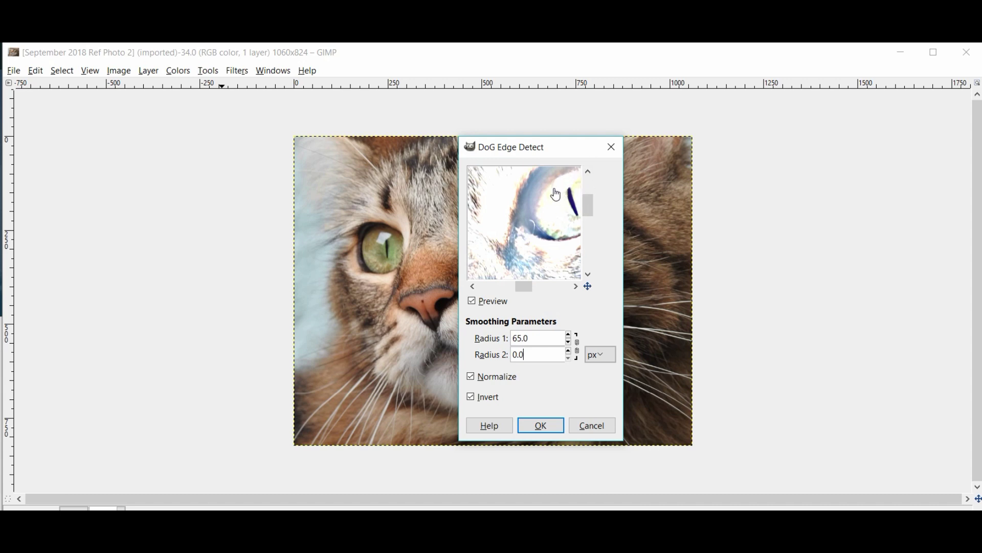
left_click_drag(525, 285, 496, 287)
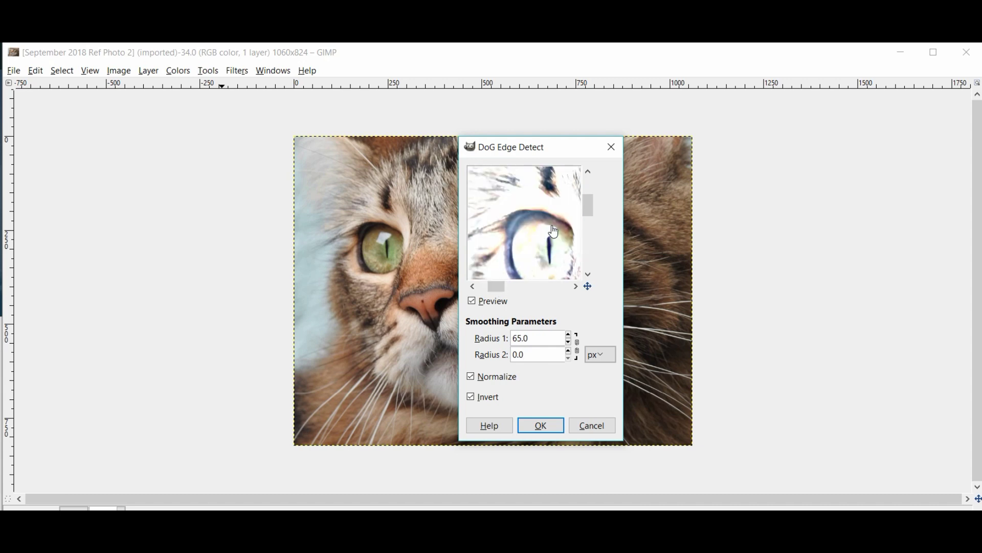
left_click(543, 425)
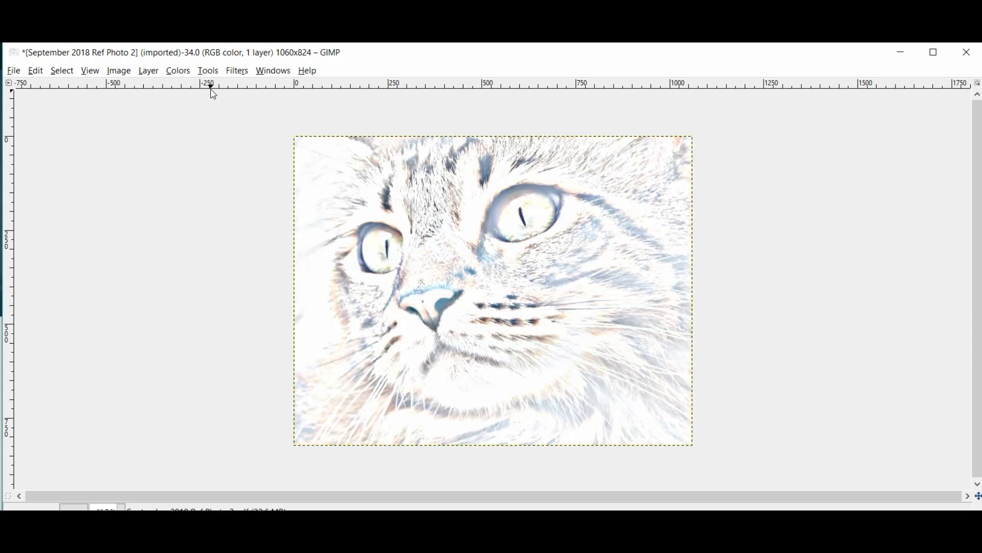
Desaturate the edge-detected cat sketch using the Lightness mode
left_click(178, 70)
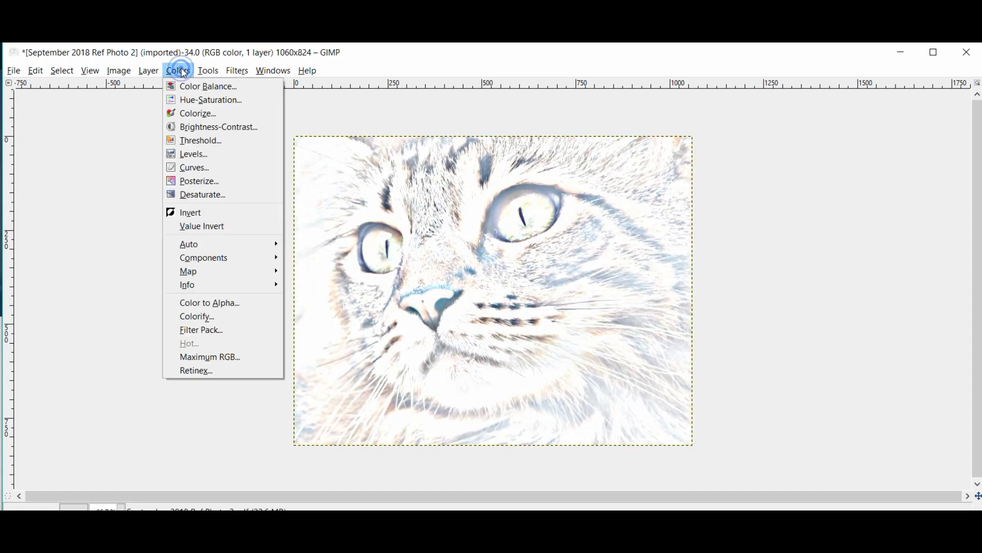
left_click(198, 196)
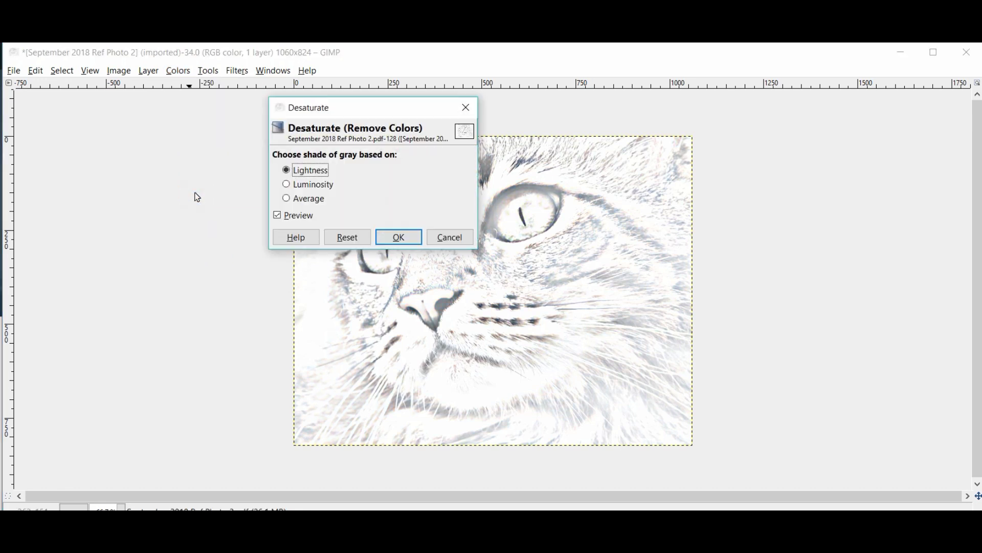
left_click(399, 237)
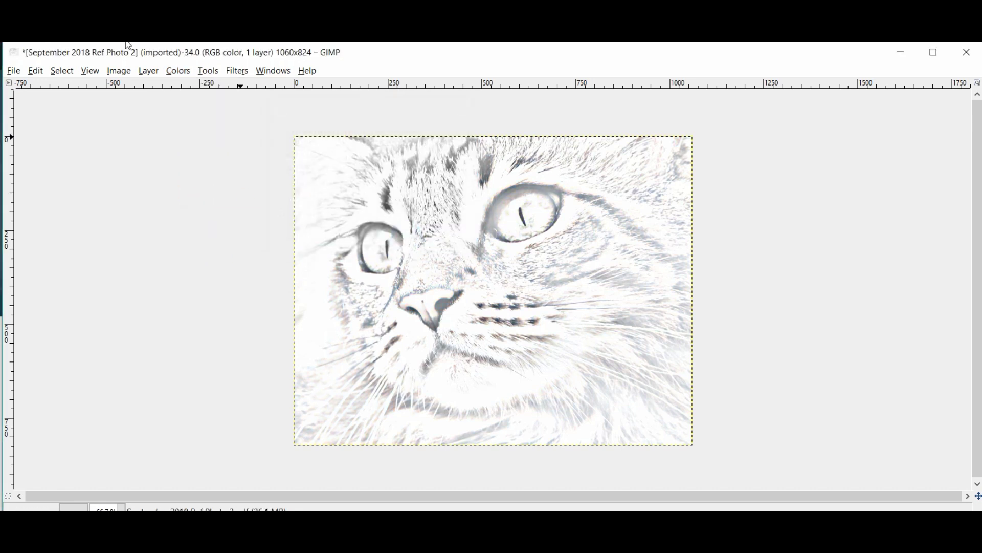
Apply Brightness-Contrast with brightness -100 and contrast 94 to the sketch
left_click(176, 71)
left_click(192, 132)
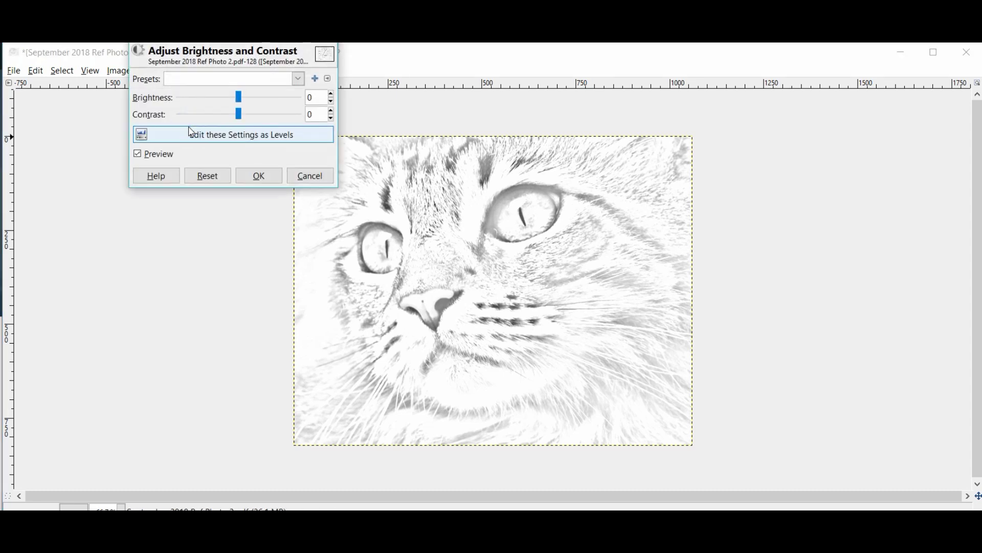
left_click_drag(242, 101, 194, 104)
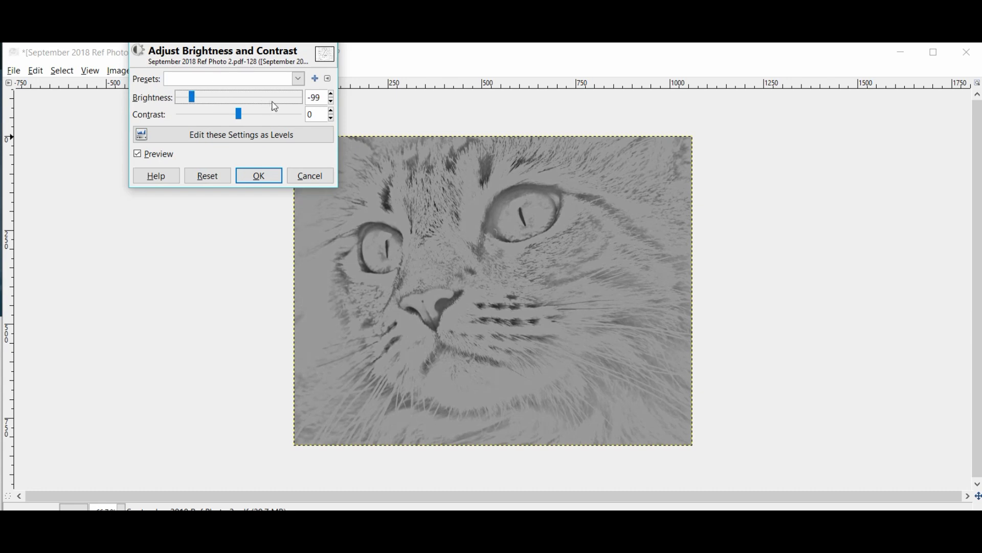
left_click(331, 101)
left_click_drag(242, 117, 290, 125)
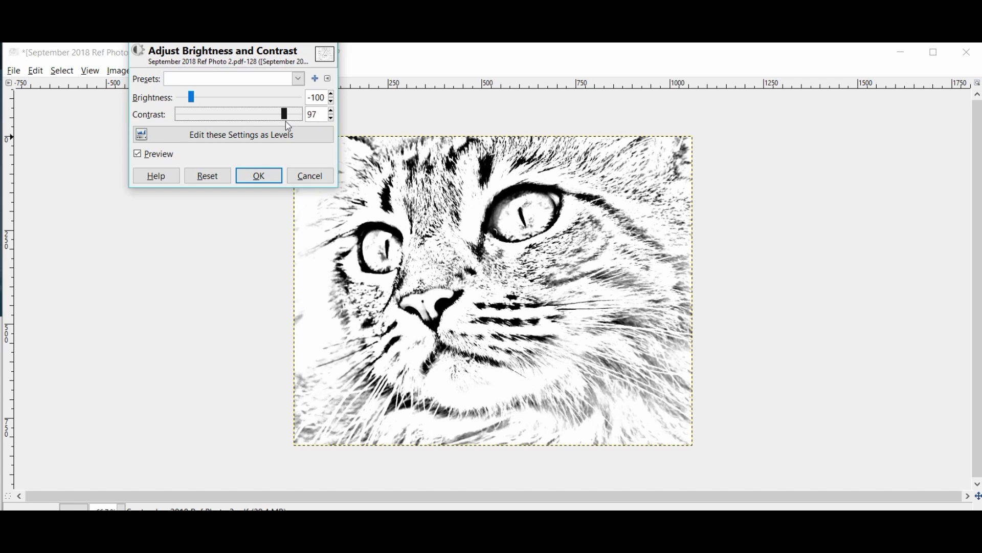
left_click_drag(285, 121, 283, 121)
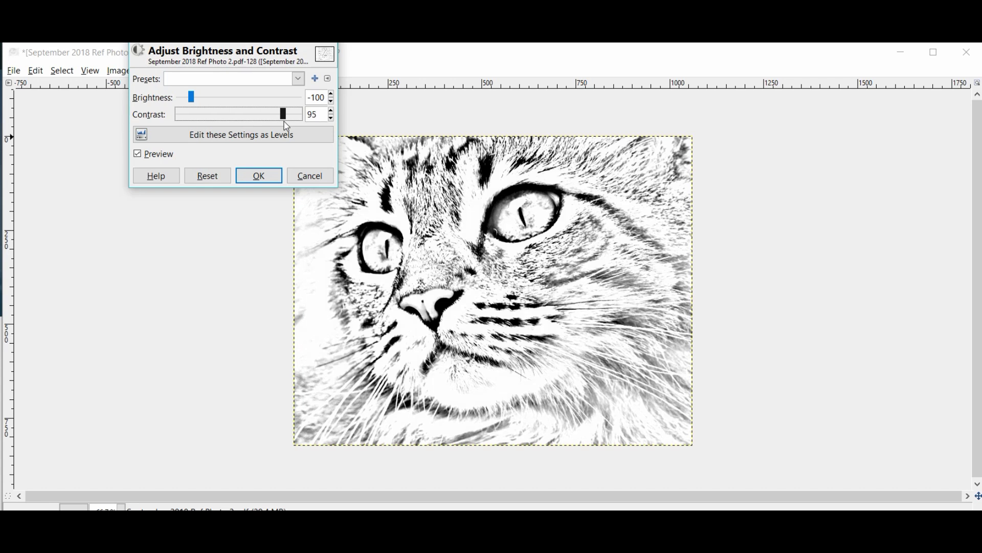
left_click(331, 118)
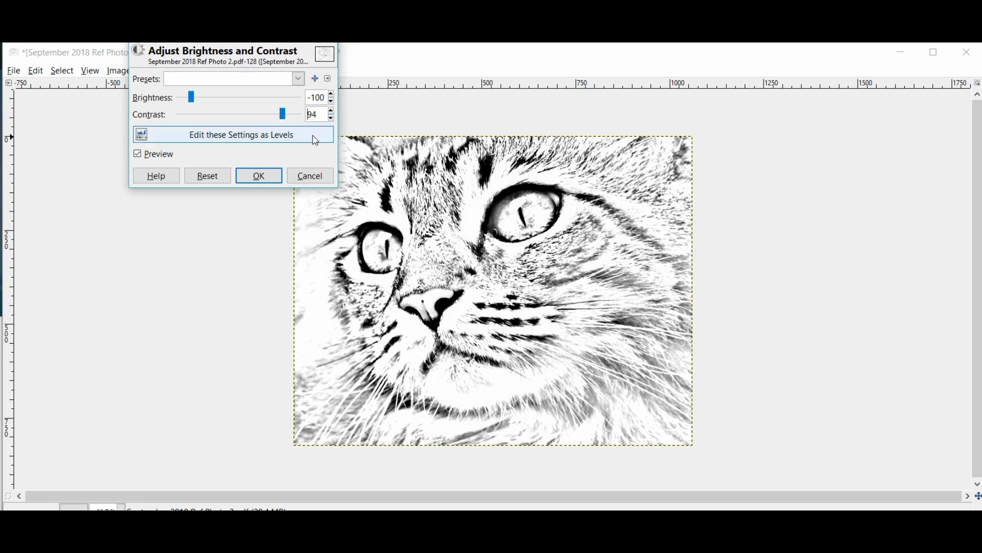
left_click(277, 174)
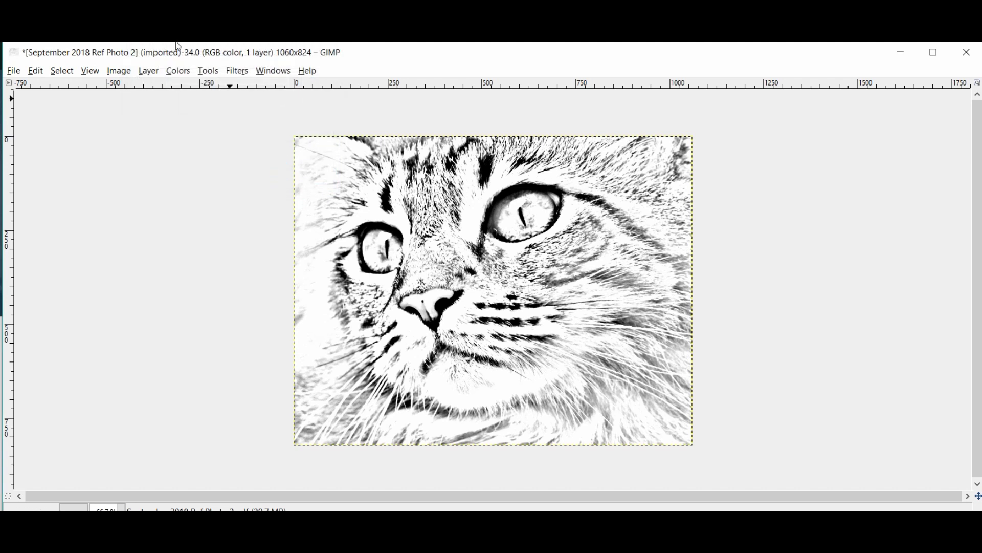
Apply Levels with input midtone gamma 0.76 and output black level 20
left_click(178, 71)
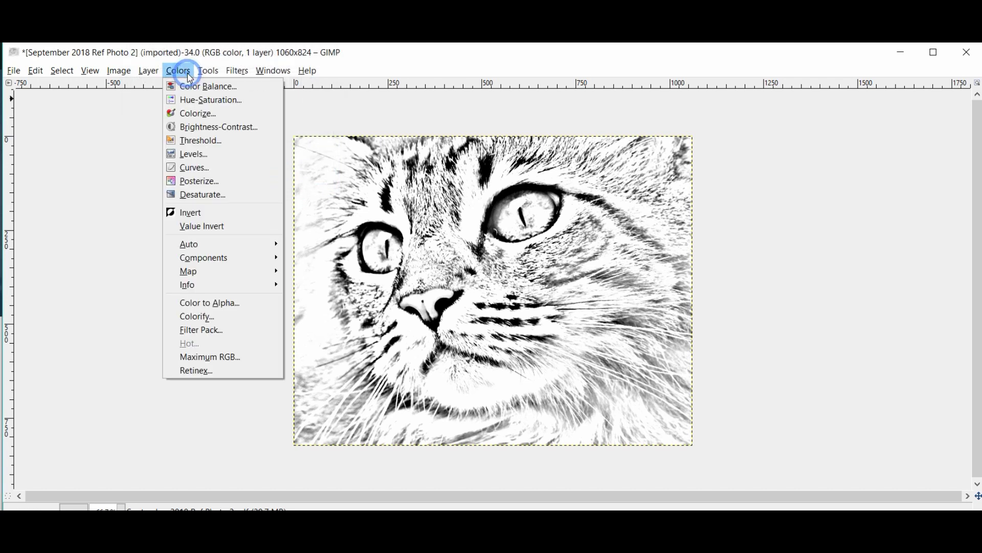
left_click(192, 154)
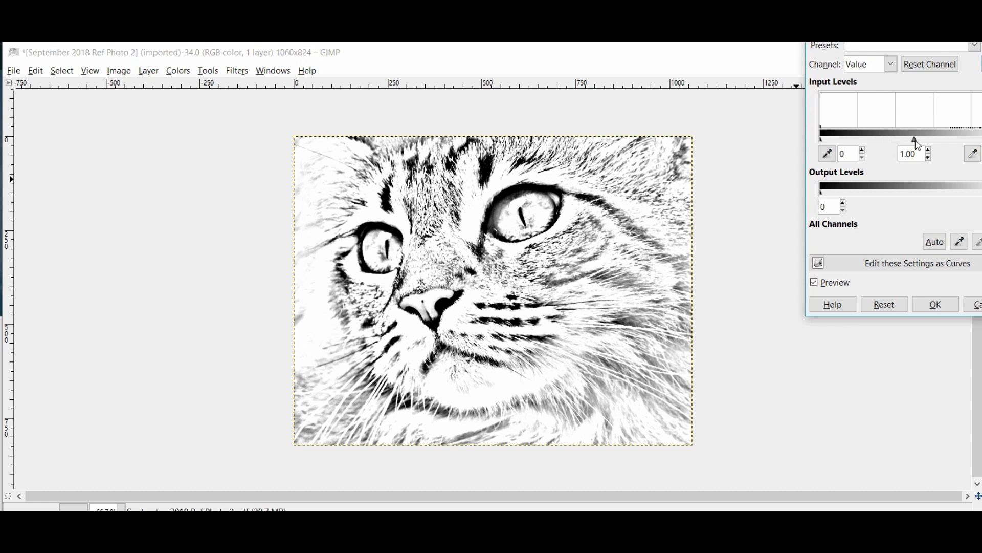
mouse_move(915, 139)
left_mouse_down()
mouse_move(977, 138)
mouse_move(912, 138)
mouse_move(926, 138)
left_mouse_up()
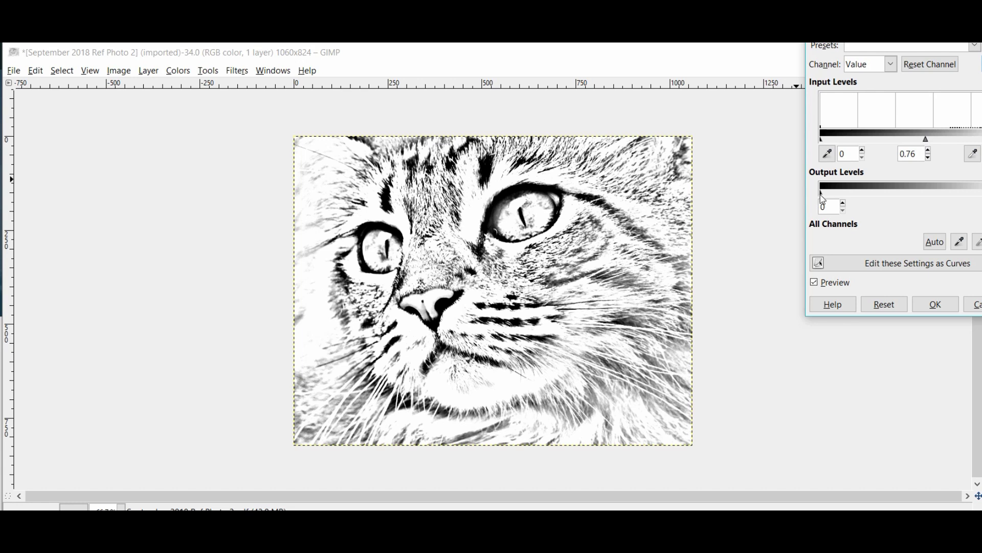
mouse_move(820, 195)
left_mouse_down()
mouse_move(855, 199)
mouse_move(830, 195)
mouse_move(837, 200)
left_mouse_up()
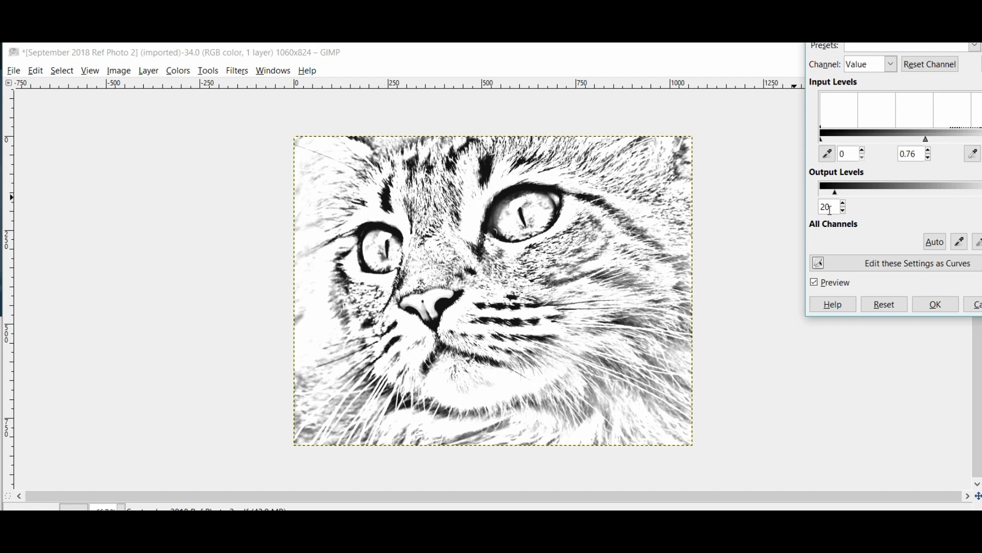
left_click(930, 305)
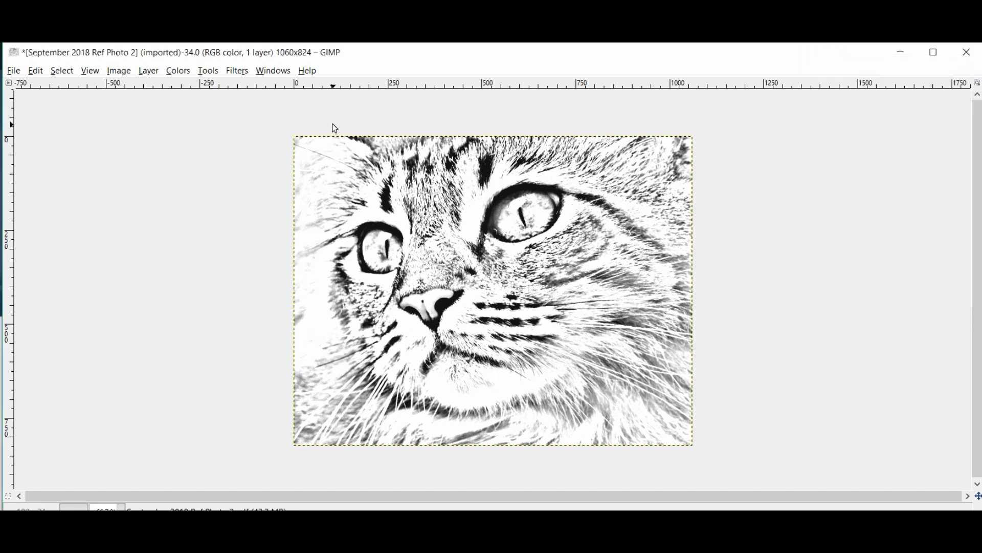
Export the cat line drawing with Export As into September 2018 - Extra Reference images
left_click(14, 71)
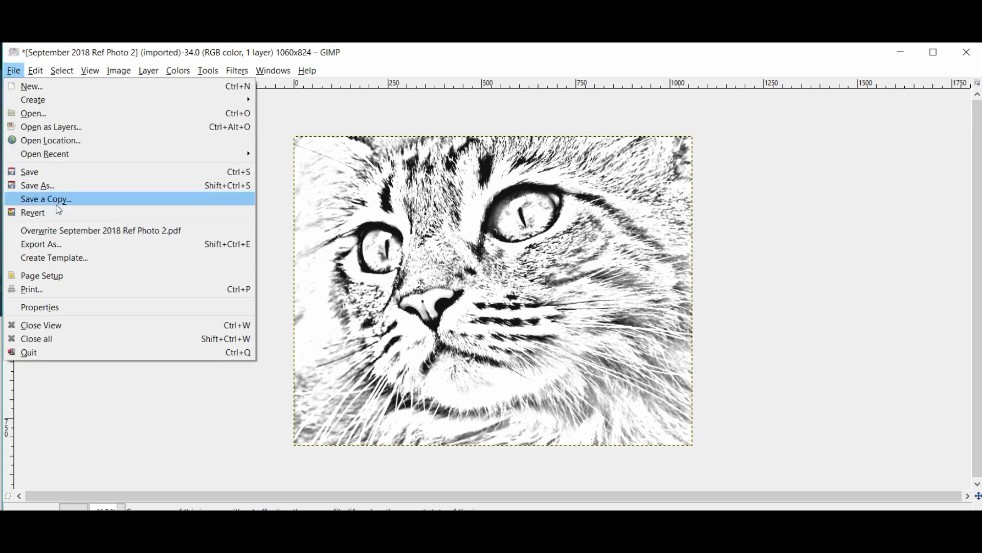
left_click(65, 244)
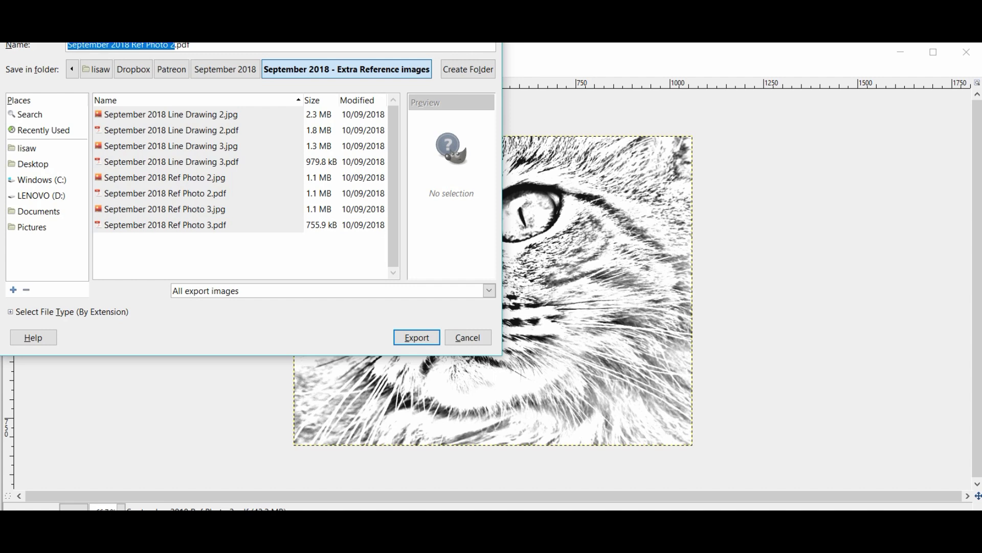
key("Return")
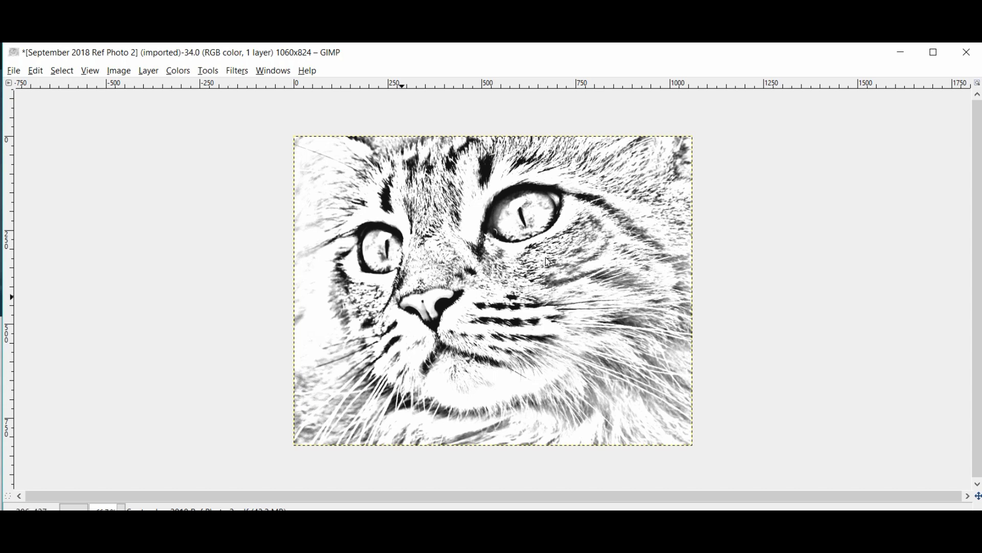
Close the September 2018 Ref Photo 2 image, discarding its unsaved changes
left_click(972, 55)
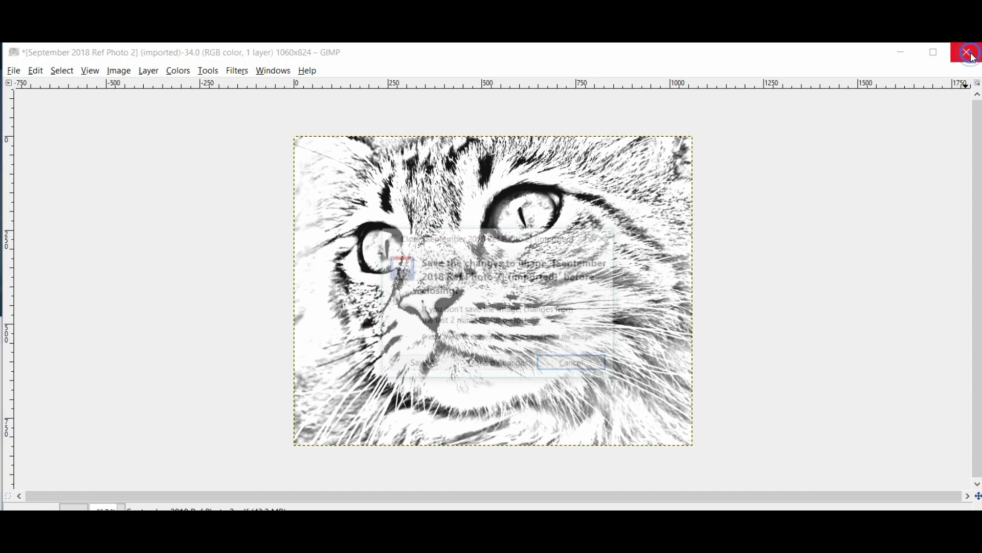
left_click(510, 364)
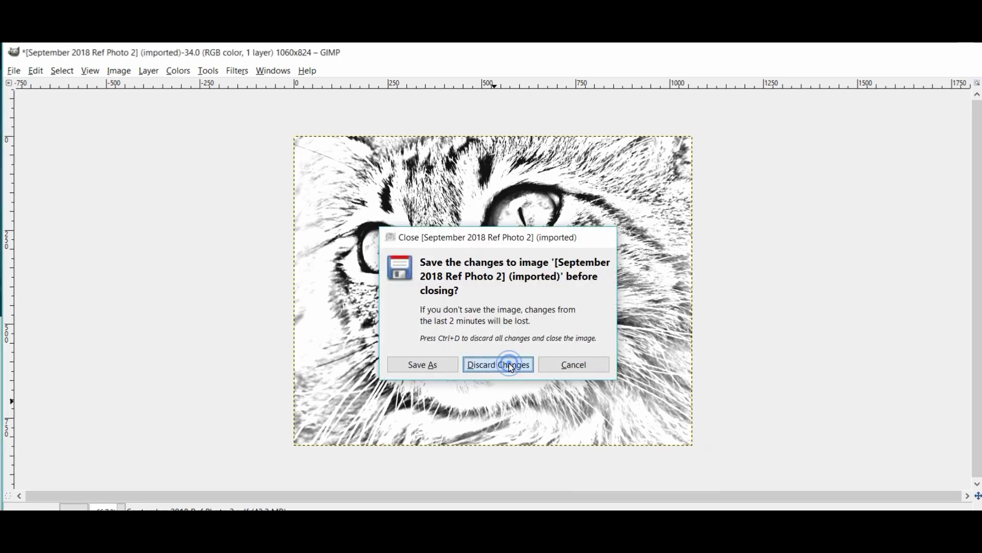